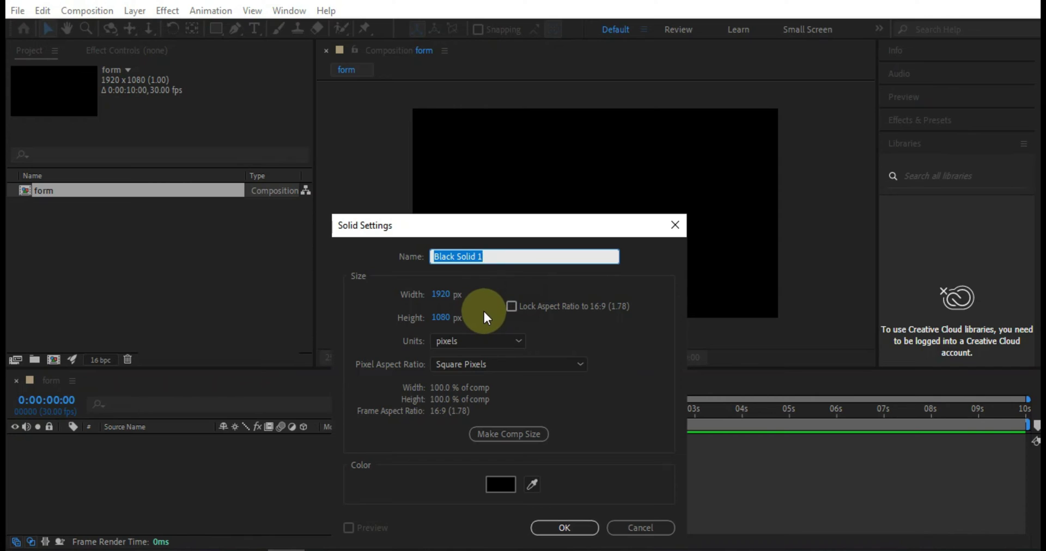
- Create a composition-sized solid named form and apply the RG Trapcode Form effect to it, viewed at 0:00:02:06
type("form")
left_click(560, 524)
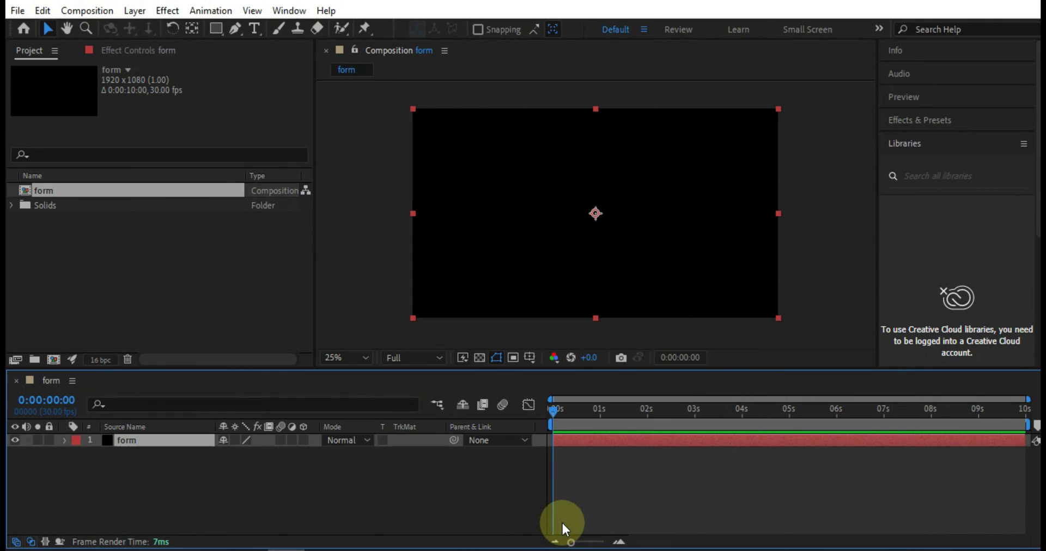
left_click(161, 13)
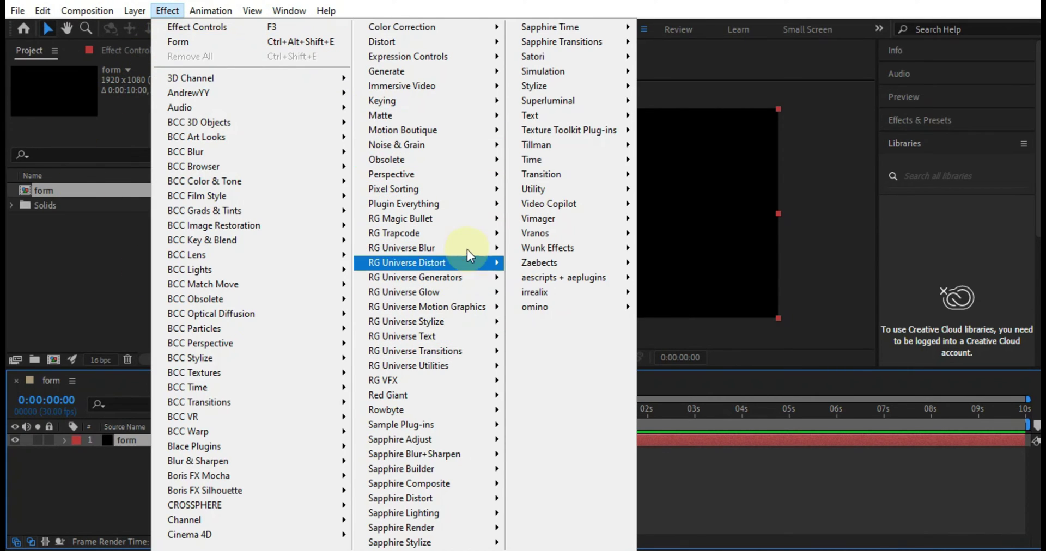
mouse_move(468, 233)
left_click(544, 269)
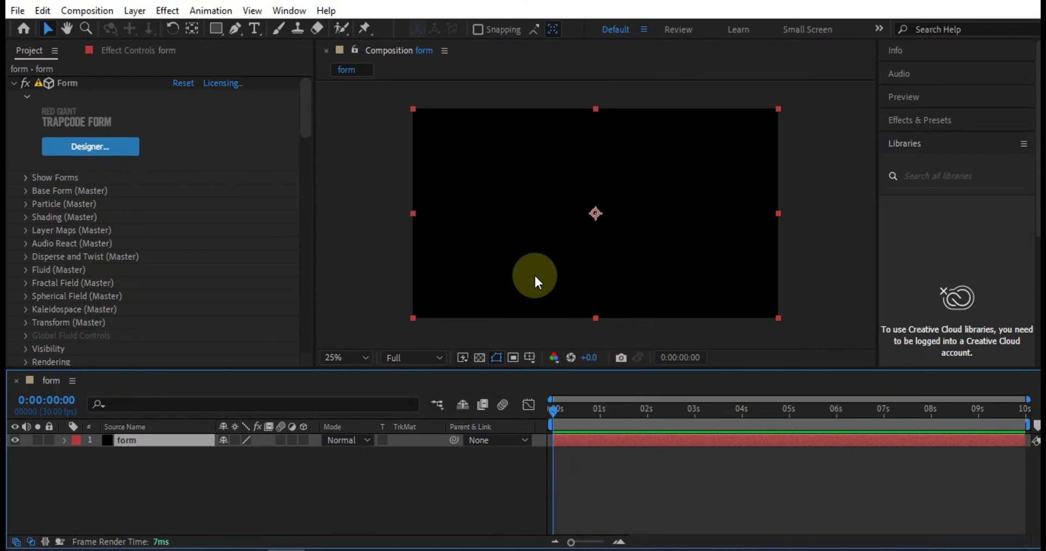
left_click(657, 407)
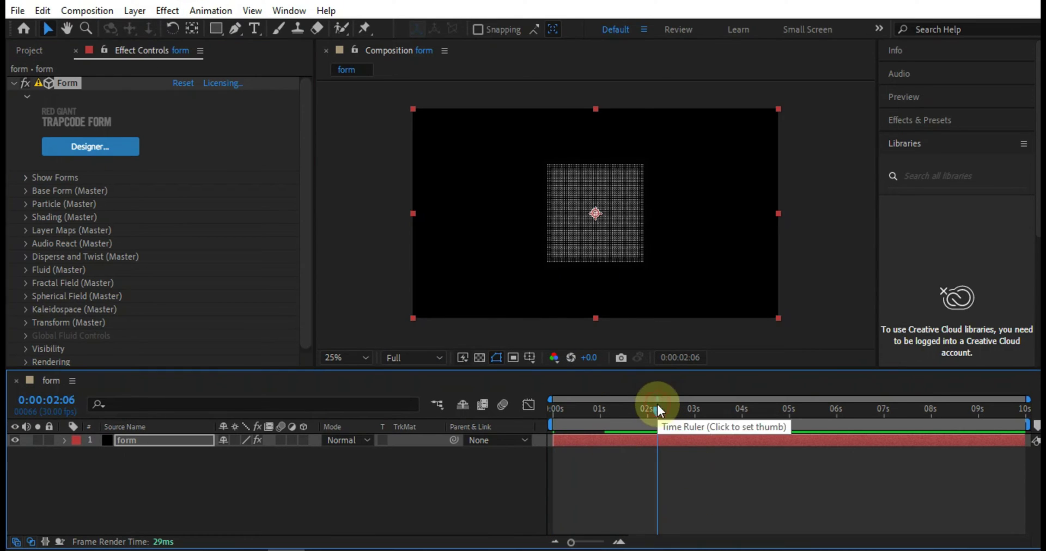
- Set the base form to XYZ Individual sizing with Size X 2000, Size Y 1000, Particles in X 500, Particles in Y 1 and X Rotation 90°
left_click(25, 204)
scroll(61, 204, "down", 3)
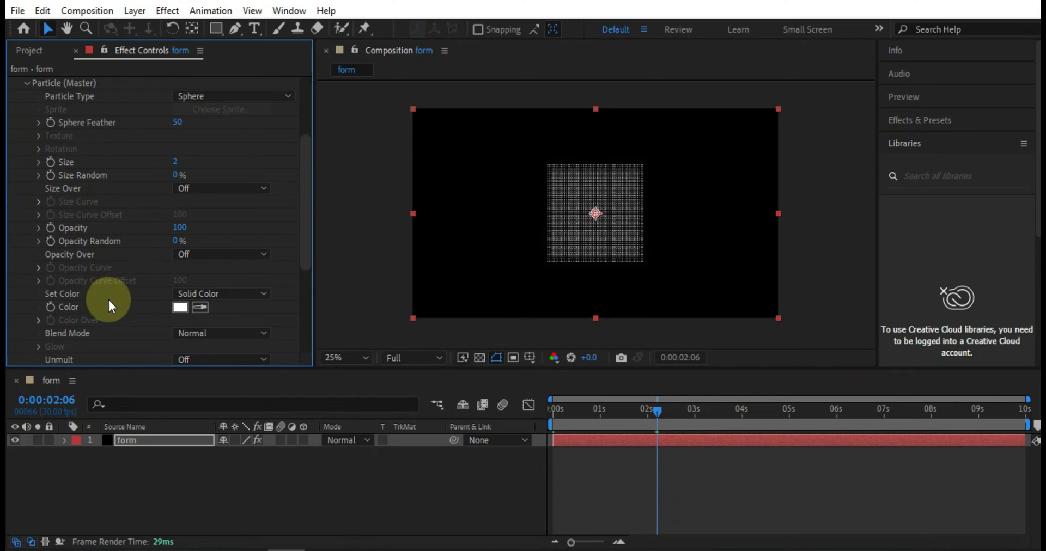
scroll(108, 298, "up", 3)
left_click(23, 200)
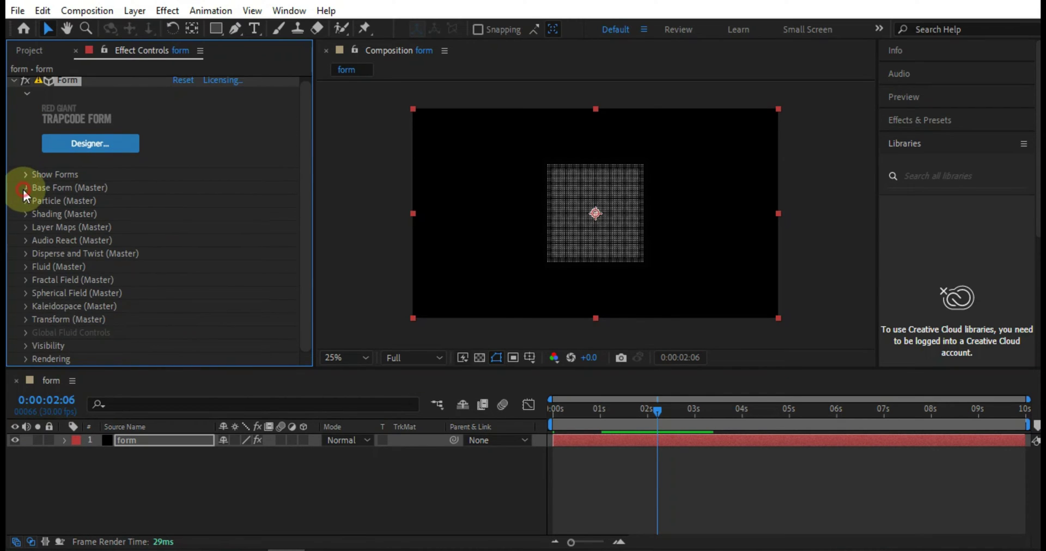
left_click(23, 188)
left_click(215, 214)
left_click(215, 245)
left_click(179, 228)
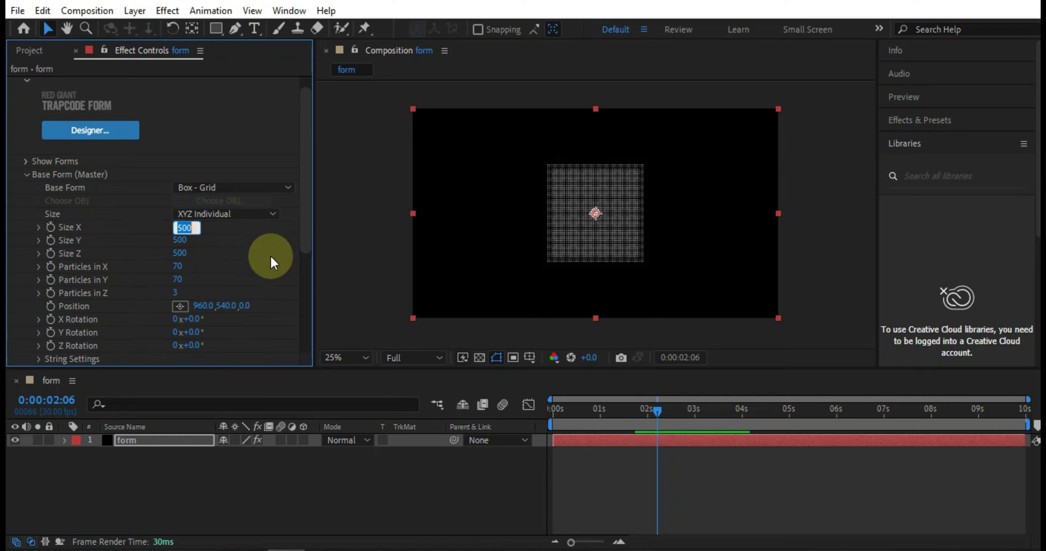
type("2000")
key("Return")
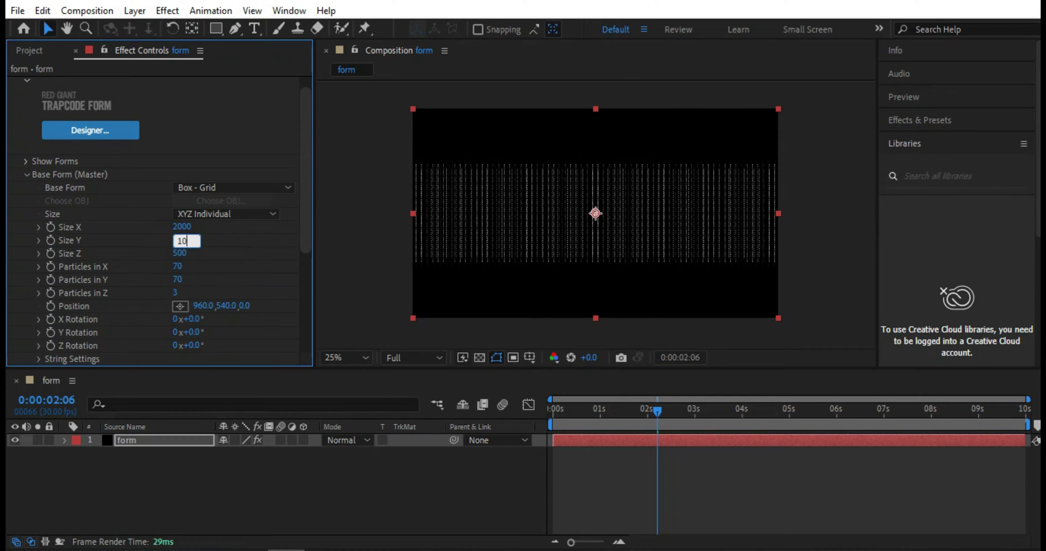
type("1000")
key("Return")
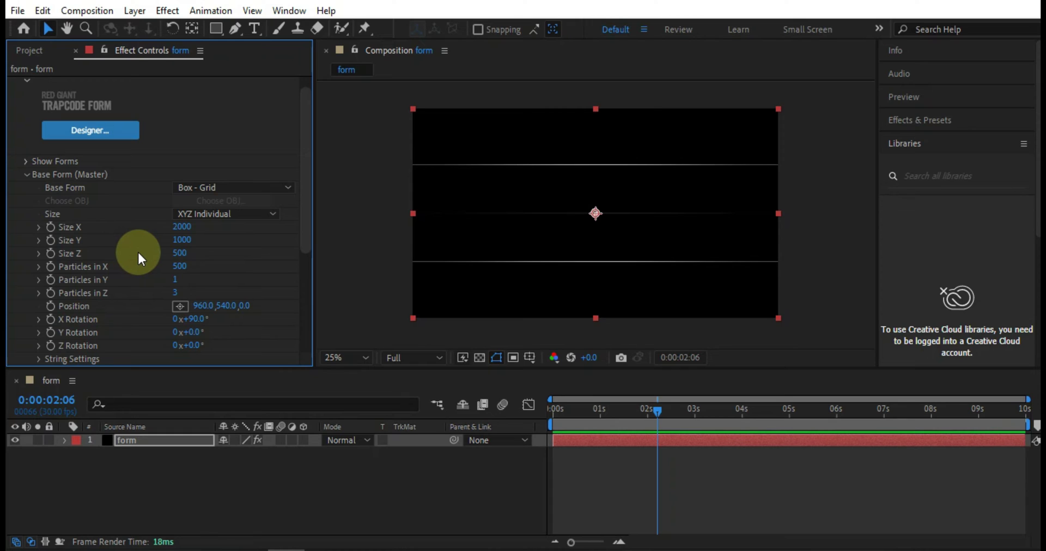
- Set the base form's Particles in X to 70, Particles in Y to 70 and Particles in Z to 1
left_click(178, 267)
type("70")
key("Return")
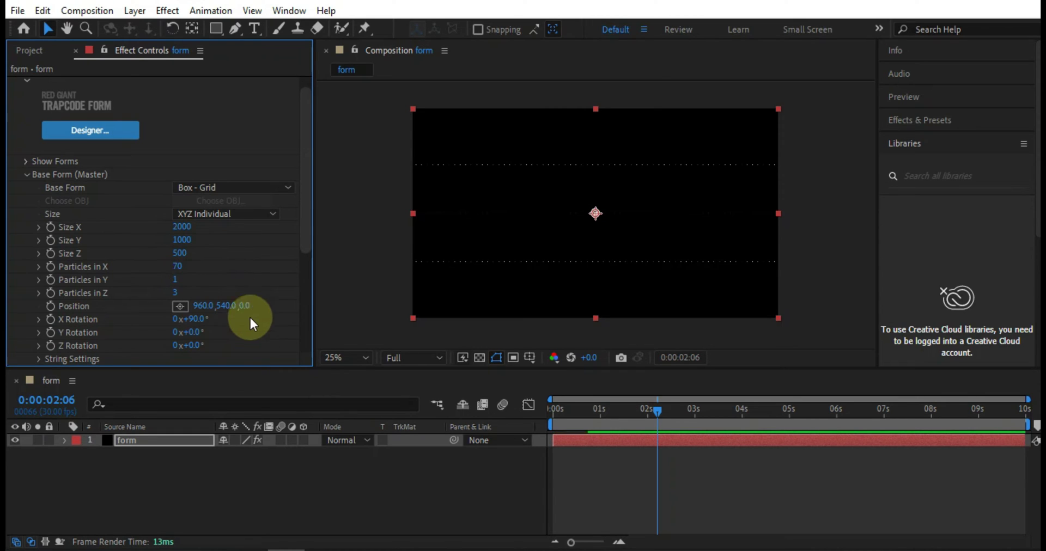
left_click(175, 279)
type("70")
left_click(202, 297)
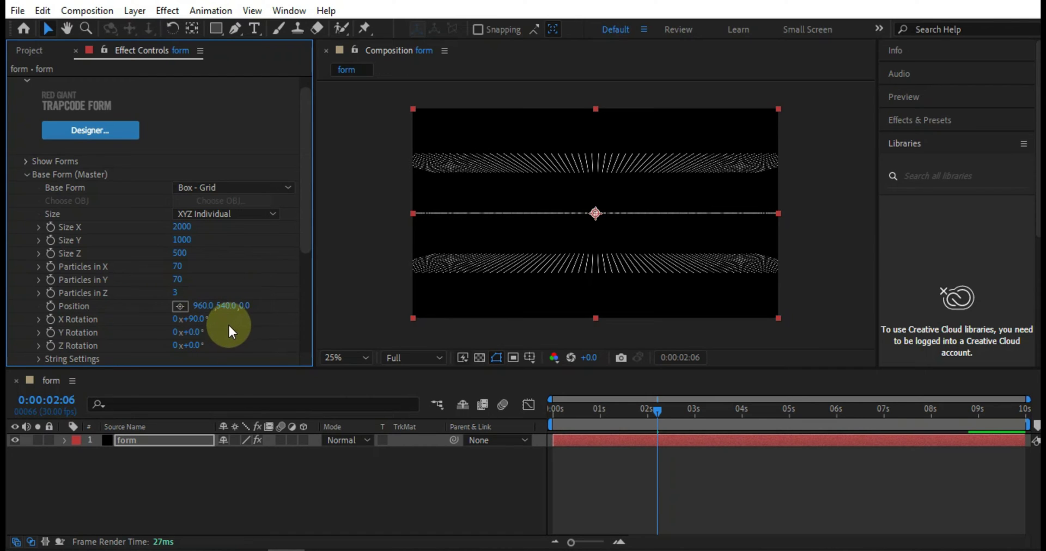
left_click(174, 293)
type("1")
left_click(285, 286)
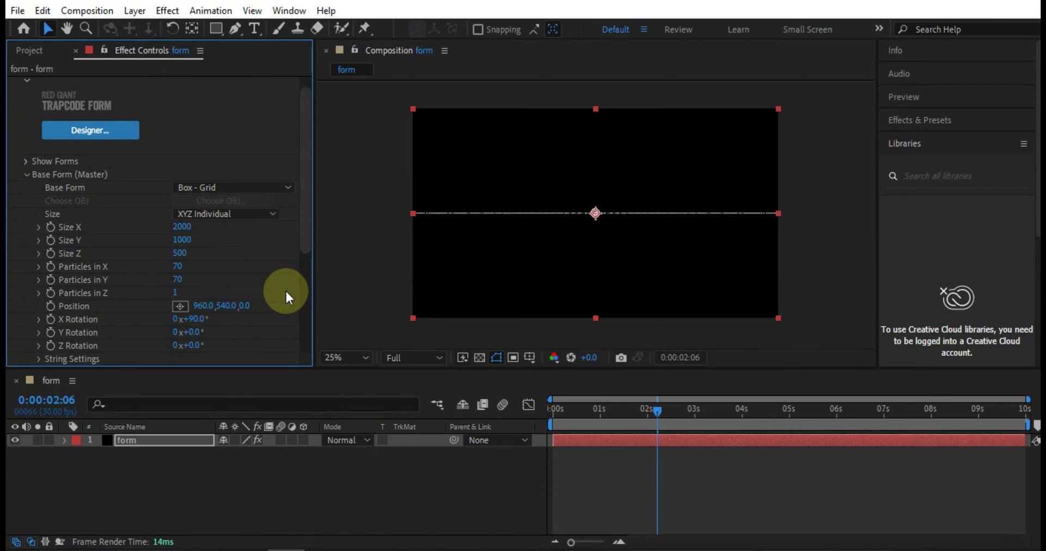
left_click_drag(175, 293, 172, 295)
left_click(181, 296)
left_click(231, 287)
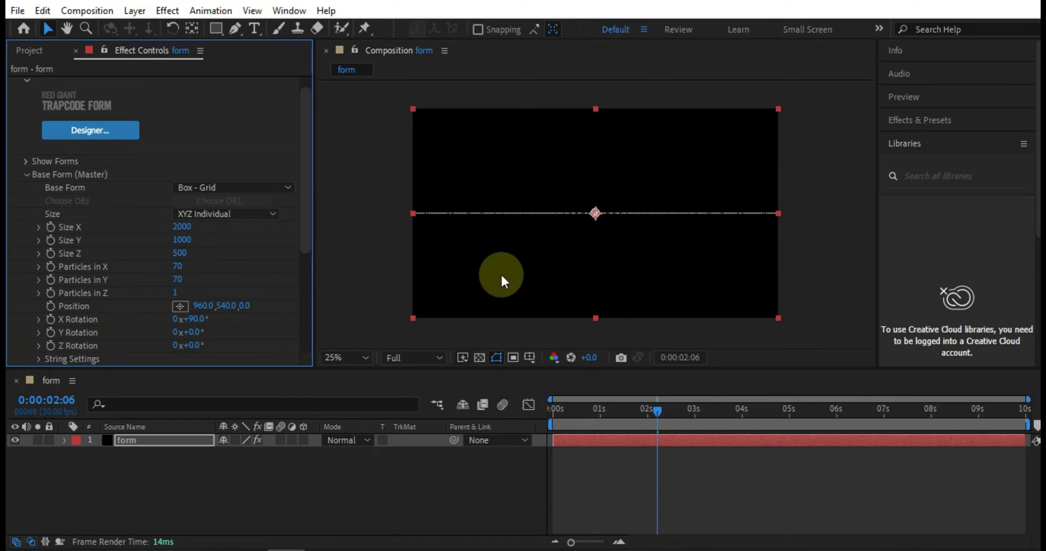
- Switch the Fractal Field displacement mode to XYZ Individual and set Y Displace to 300
scroll(250, 272, "down", 5)
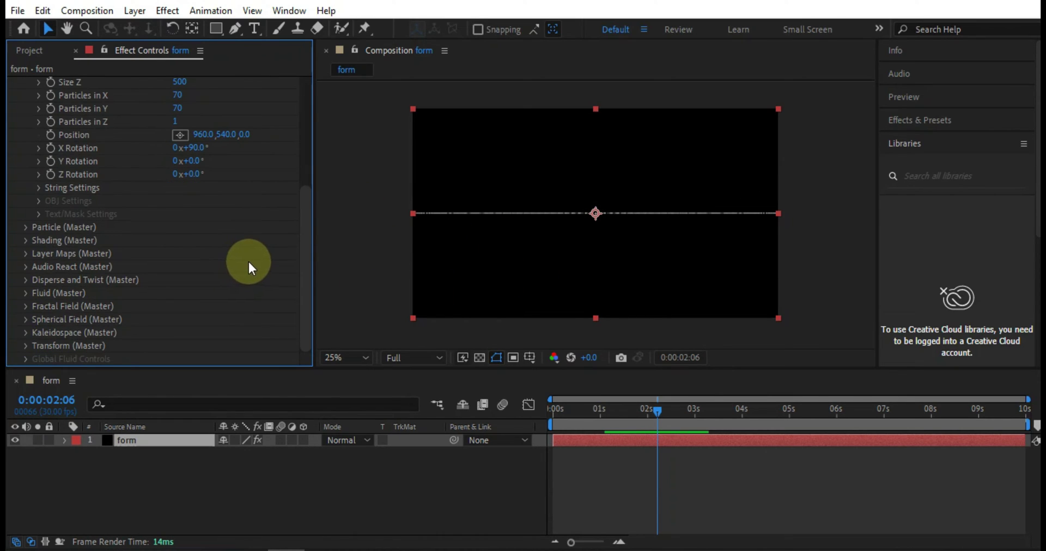
left_click(25, 306)
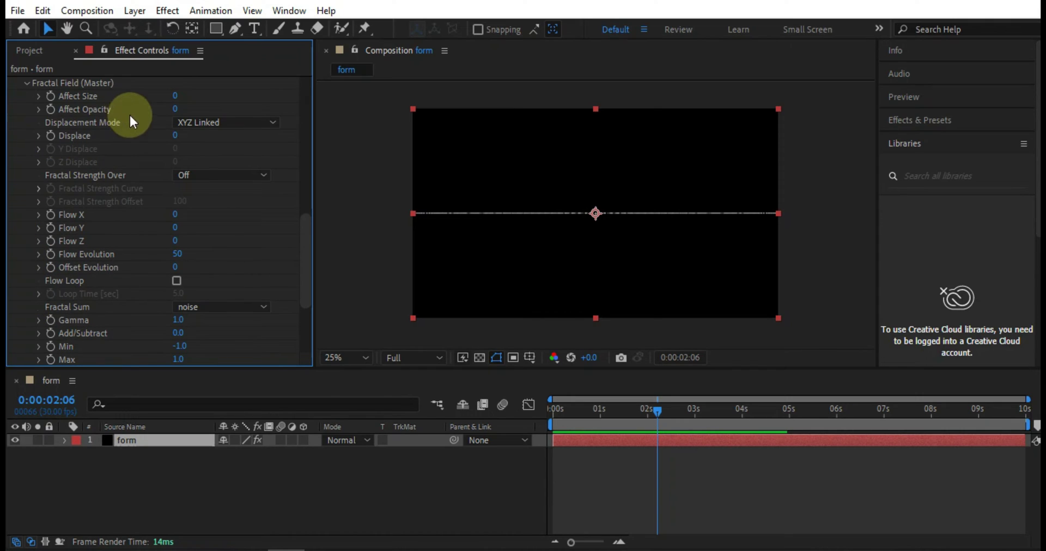
left_click(188, 122)
left_click(224, 157)
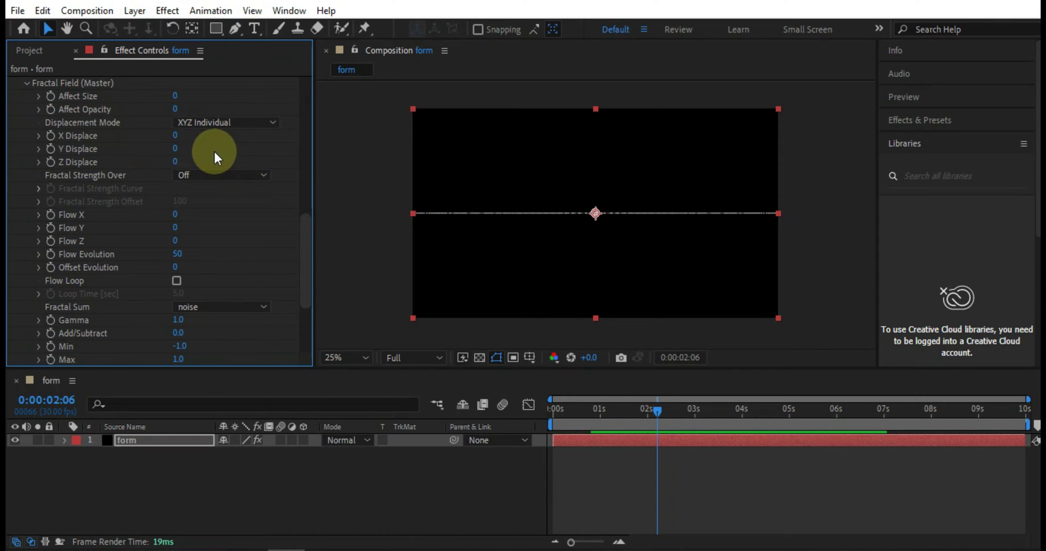
left_click_drag(175, 149, 367, 191)
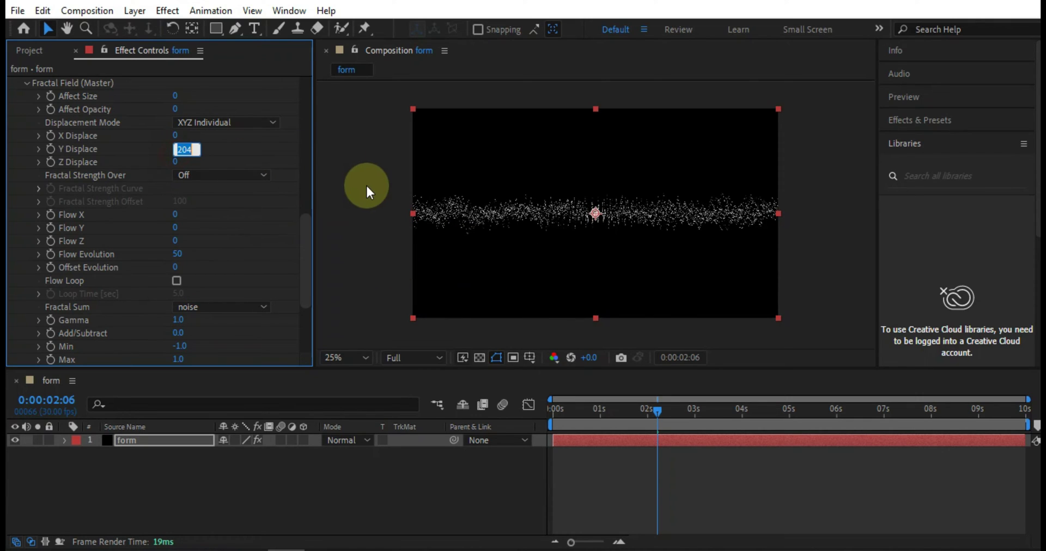
type("300")
key("Return")
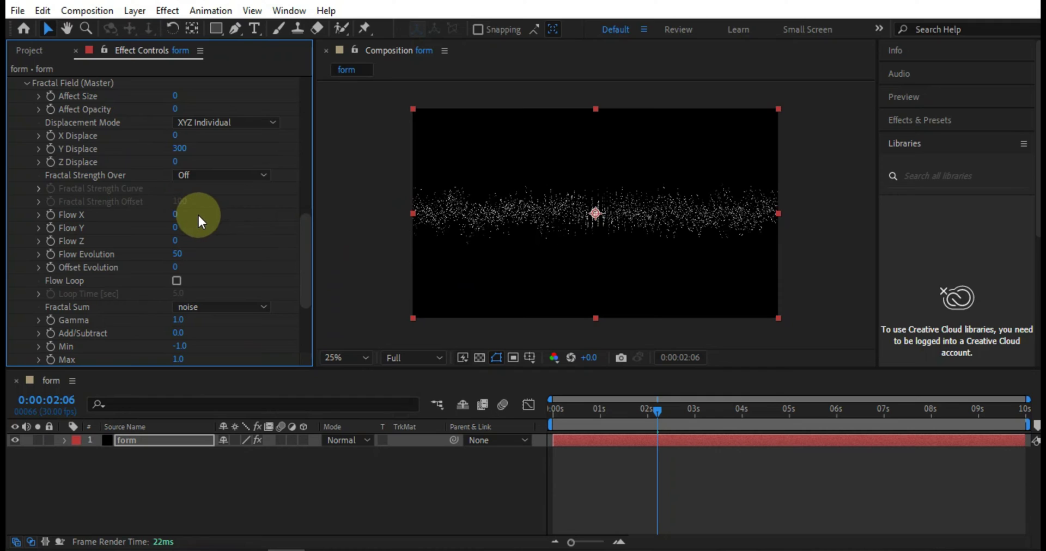
- Set the Fractal Field's Flow X to 150
left_click_drag(187, 215, 221, 251)
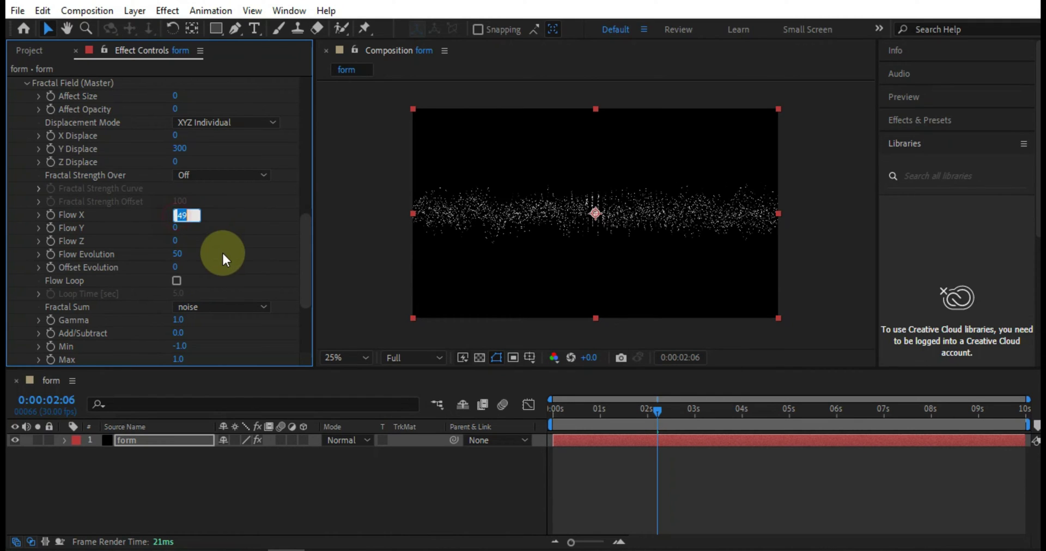
type("150")
key("Return")
- Set the Fractal Field's F Scale to 3 and Octave Scale to 0.7
scroll(225, 253, "down", 3)
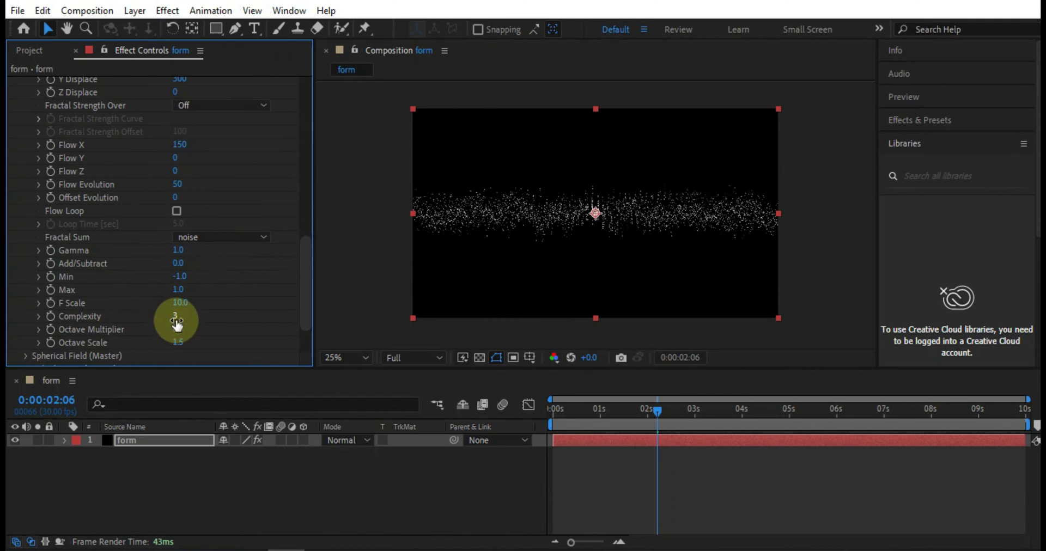
scroll(177, 324, "down", 2)
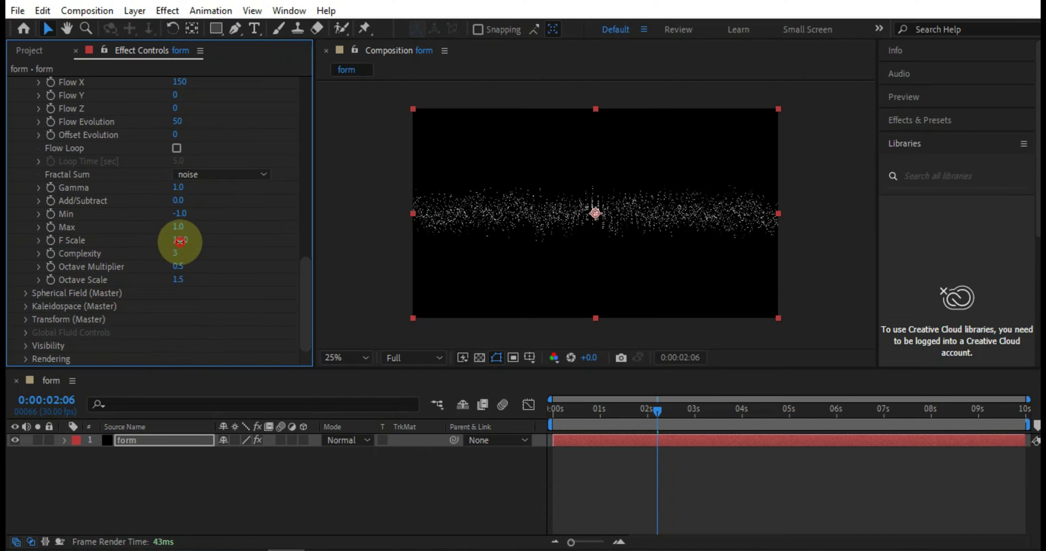
key("Return")
left_click(179, 279)
type("0.7")
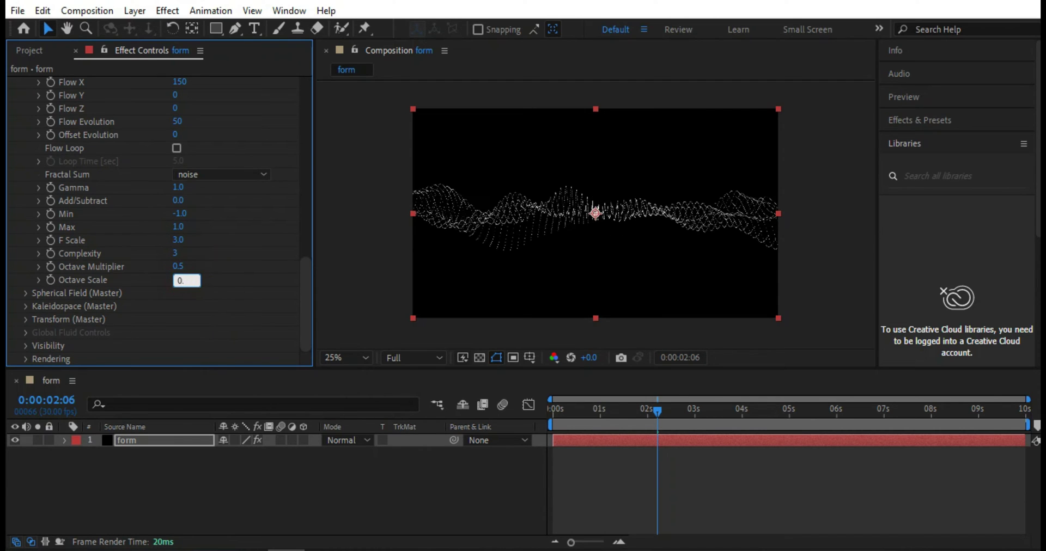
key("Return")
- Enable Flow Loop for the Fractal Field and inspect the particle wave up close
scroll(211, 289, "up", 5)
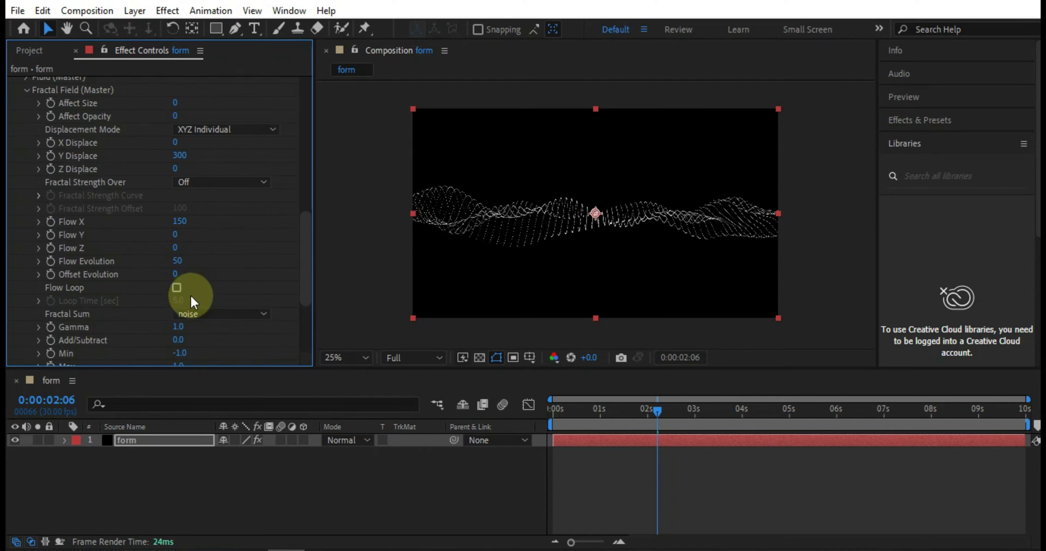
left_click(177, 288)
scroll(234, 274, "down", 4)
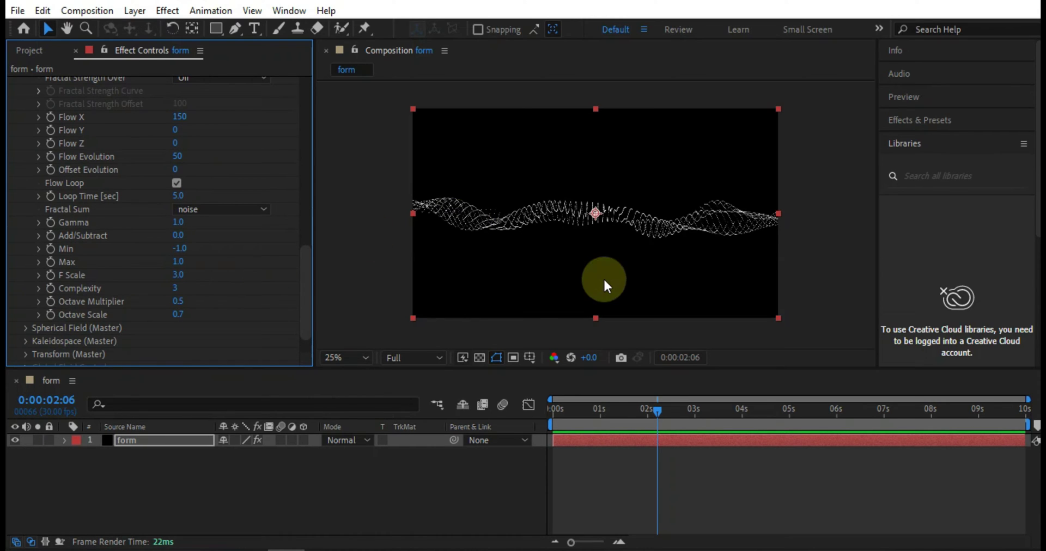
scroll(603, 277, "up", 4)
scroll(603, 278, "down", 2)
scroll(216, 284, "up", 2)
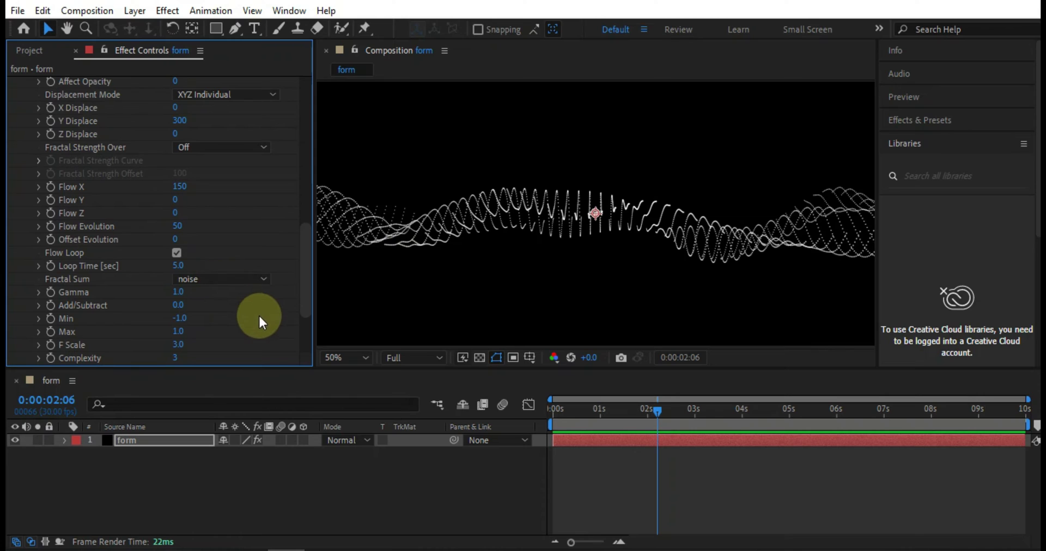
scroll(258, 314, "down", 1)
scroll(240, 310, "down", 1)
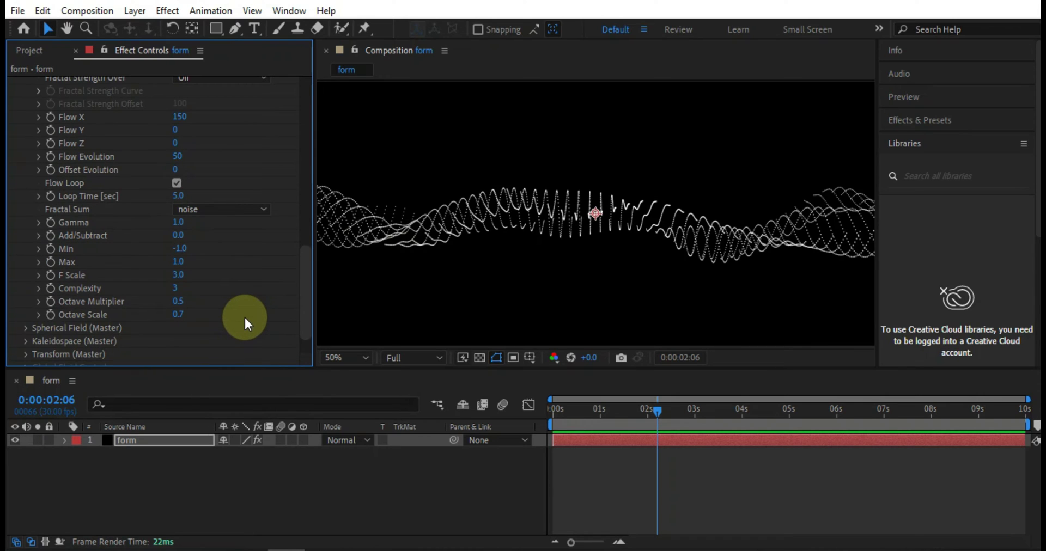
- Set the particle Size to 3 in the master particle settings
scroll(244, 316, "up", 14)
scroll(244, 316, "down", 5)
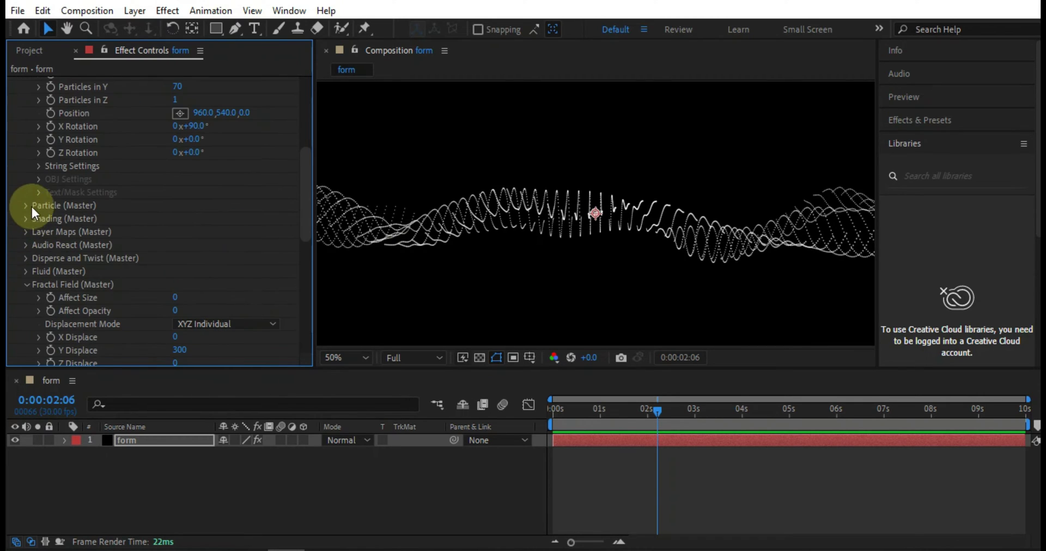
left_click(26, 206)
scroll(82, 234, "down", 3)
left_click(175, 163)
type("3")
key("Return")
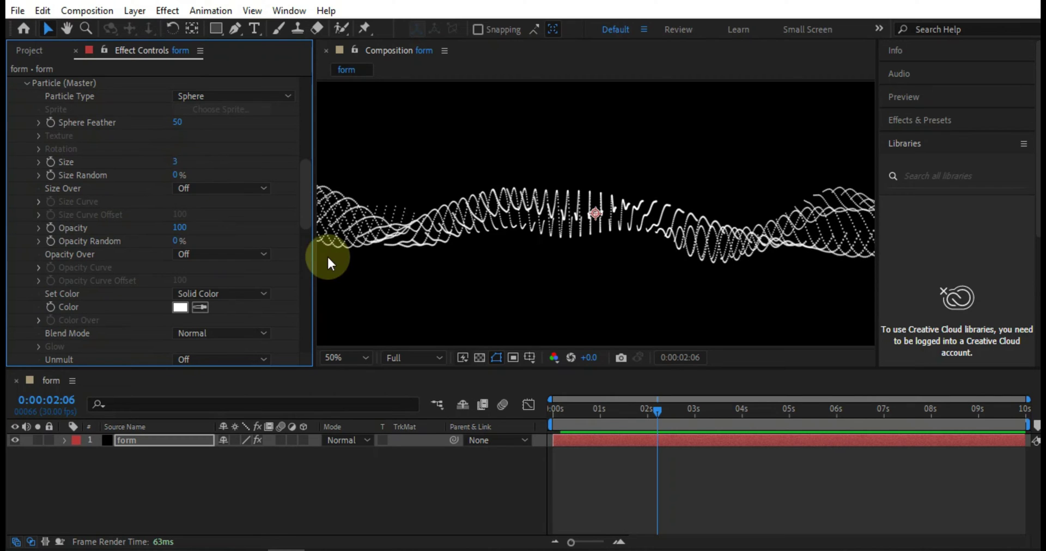
- Scrub the timeline to 0:00:02:10 and preview the wave animation in the full frame
left_click_drag(636, 418, 664, 416)
key("space")
scroll(636, 319, "down", 2)
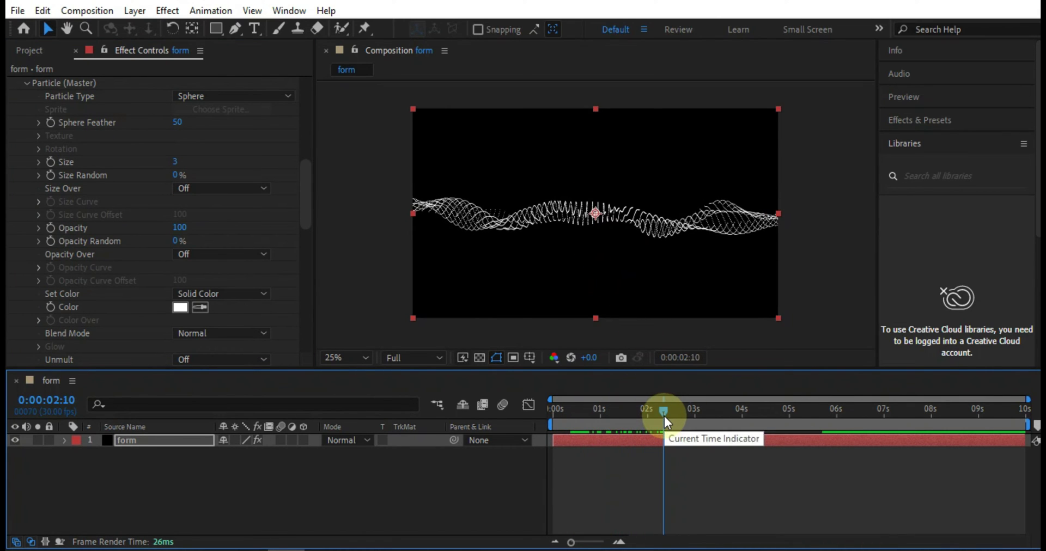
- Try F Scale values of 2 and 4 in the Fractal Field to compare the wave shapes
scroll(125, 230, "down", 10)
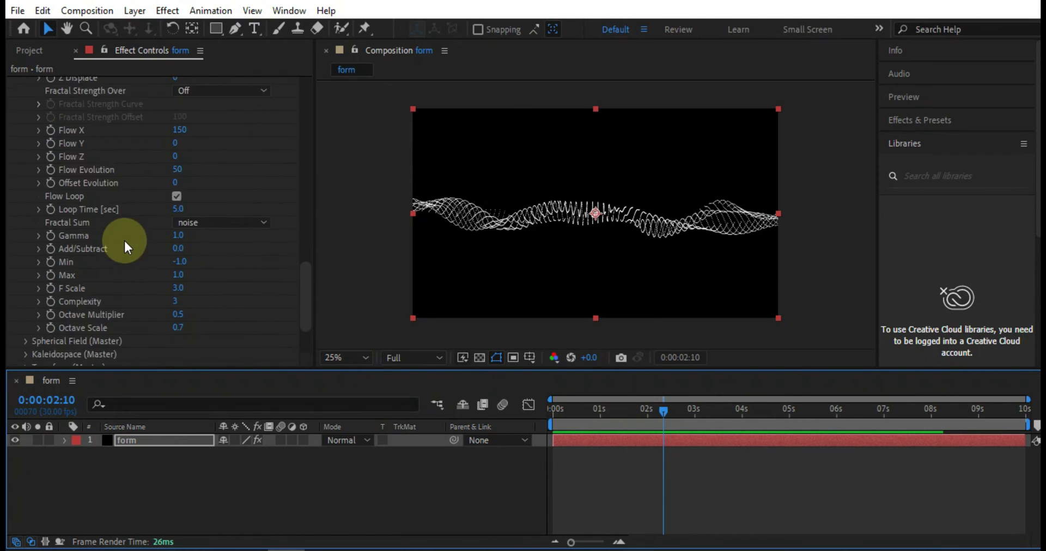
scroll(124, 248, "down", 2)
left_click(177, 241)
type("2")
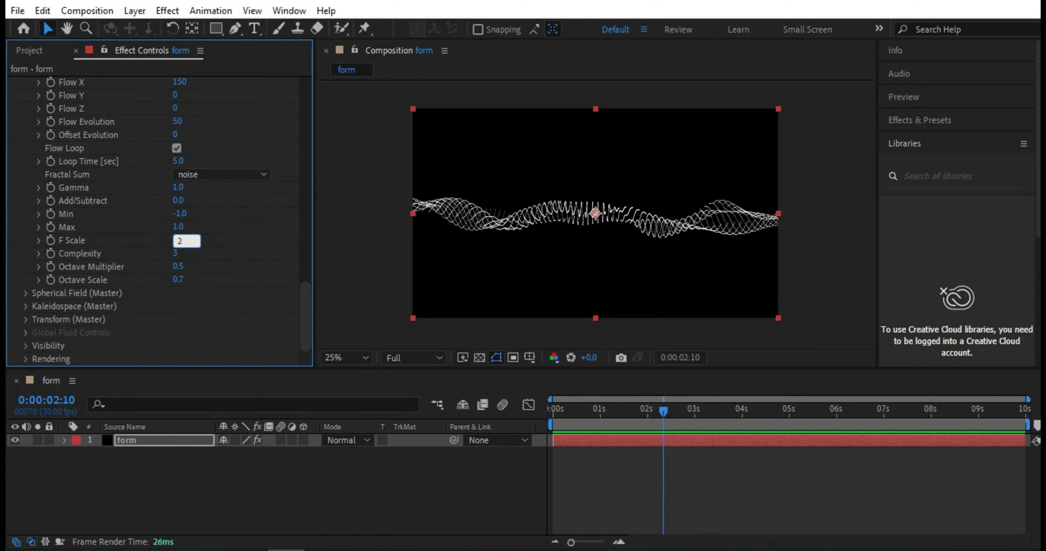
left_click(126, 273)
left_click(176, 259)
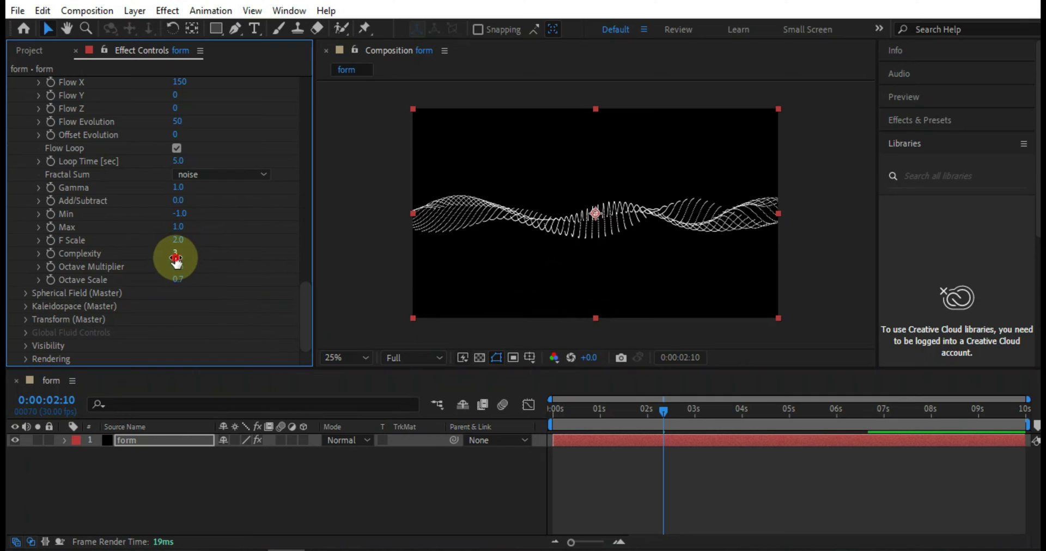
mouse_move(175, 259)
left_mouse_down()
mouse_move(187, 260)
mouse_move(172, 258)
left_mouse_up()
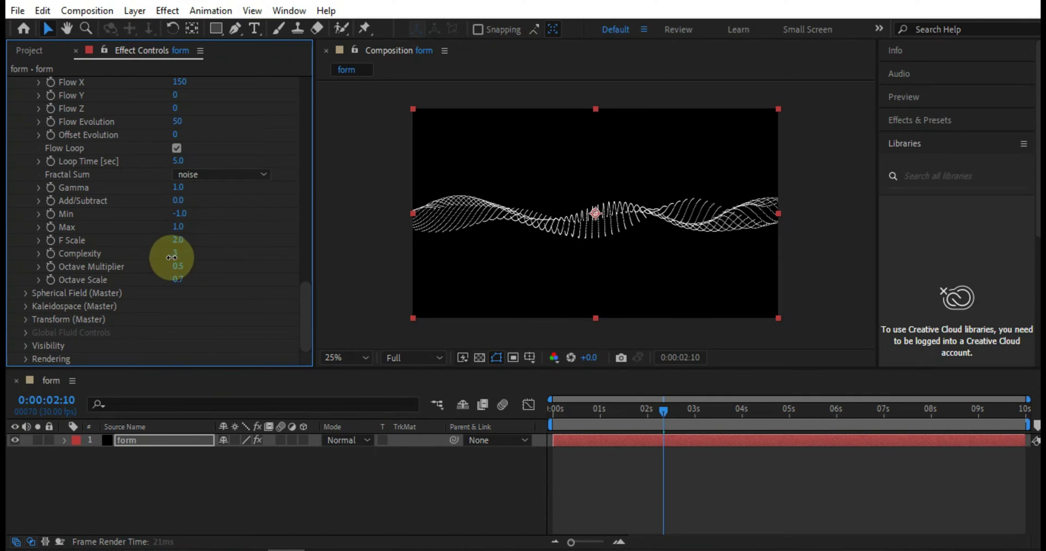
left_click(178, 240)
type("4")
key("Return")
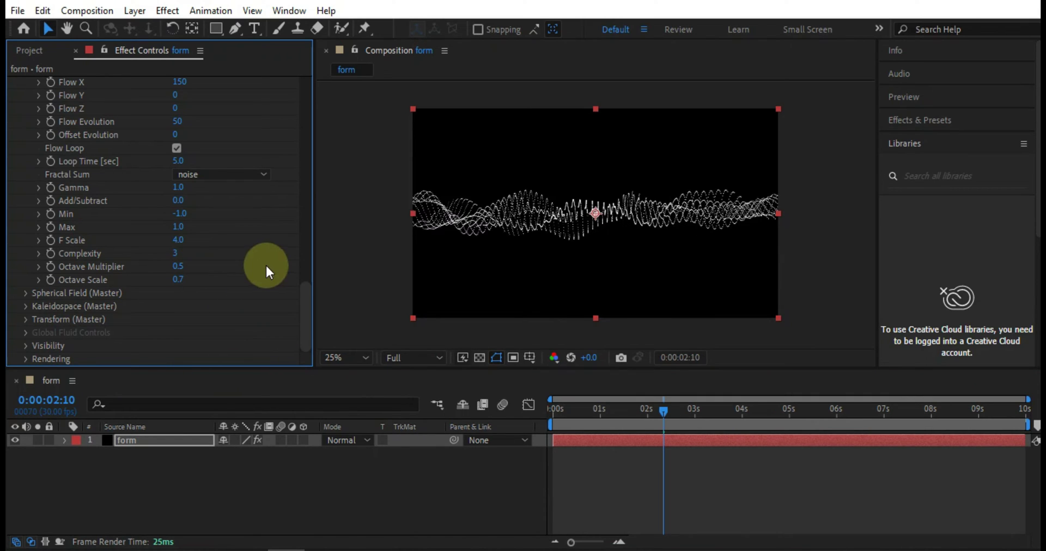
- Set the Fractal Field's F Scale to 1
type("1")
key("Return")
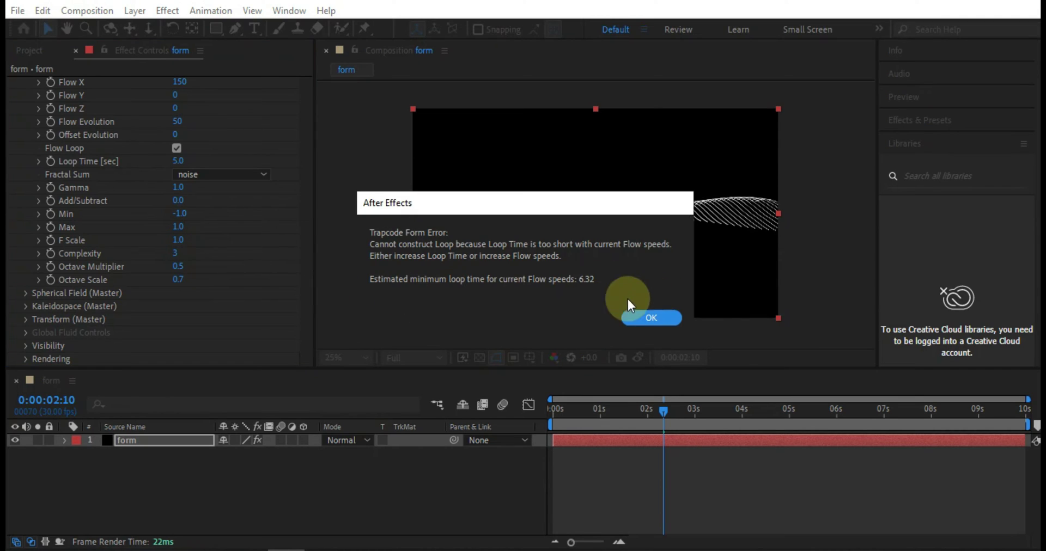
- Dismiss the loop error, set the Fractal Field's F Scale to 2, and scrub the timeline to check the wave
left_click(631, 313)
left_click(180, 240)
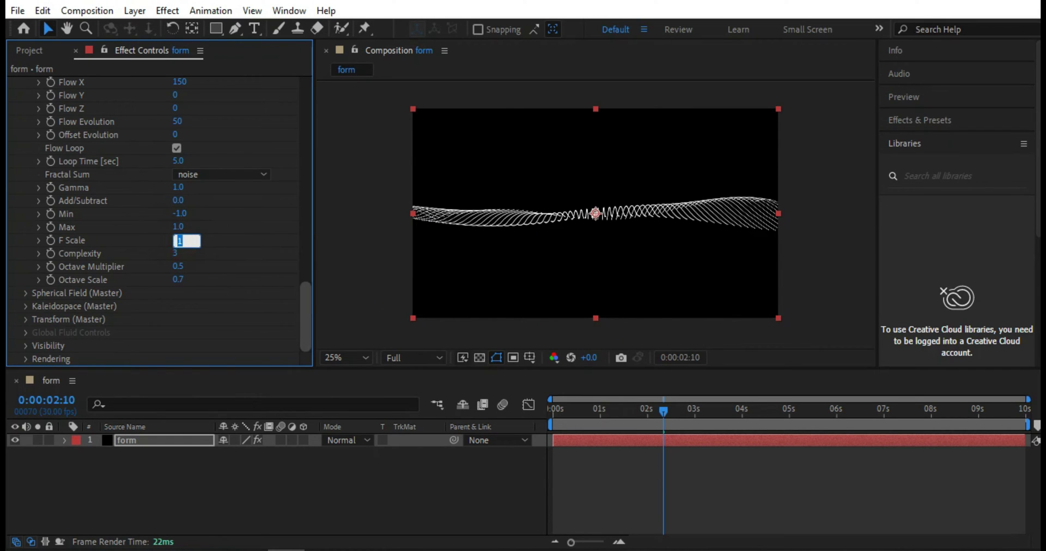
type("2")
left_click(303, 288)
left_click_drag(590, 417, 903, 442)
key("period")
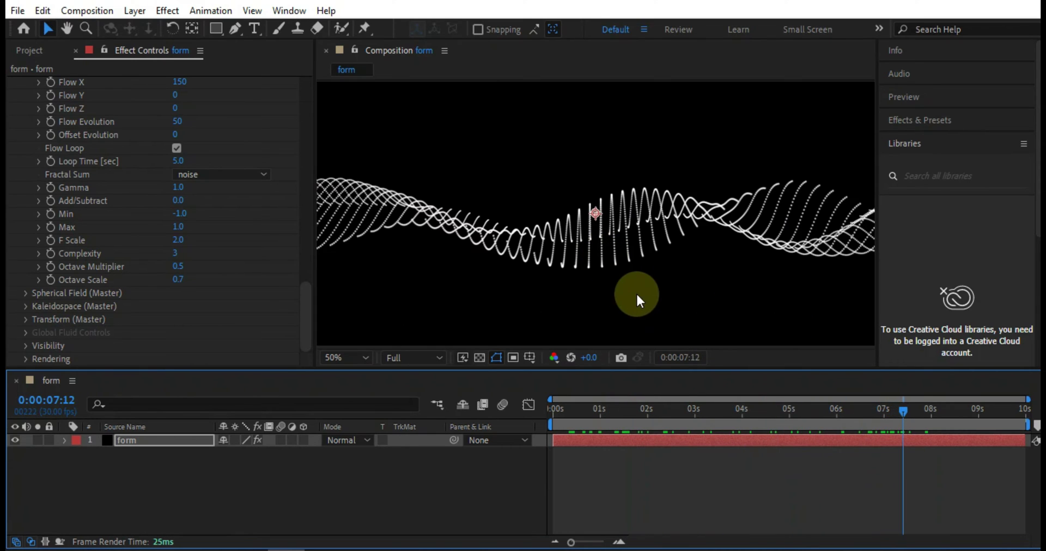
left_click_drag(748, 424, 622, 410)
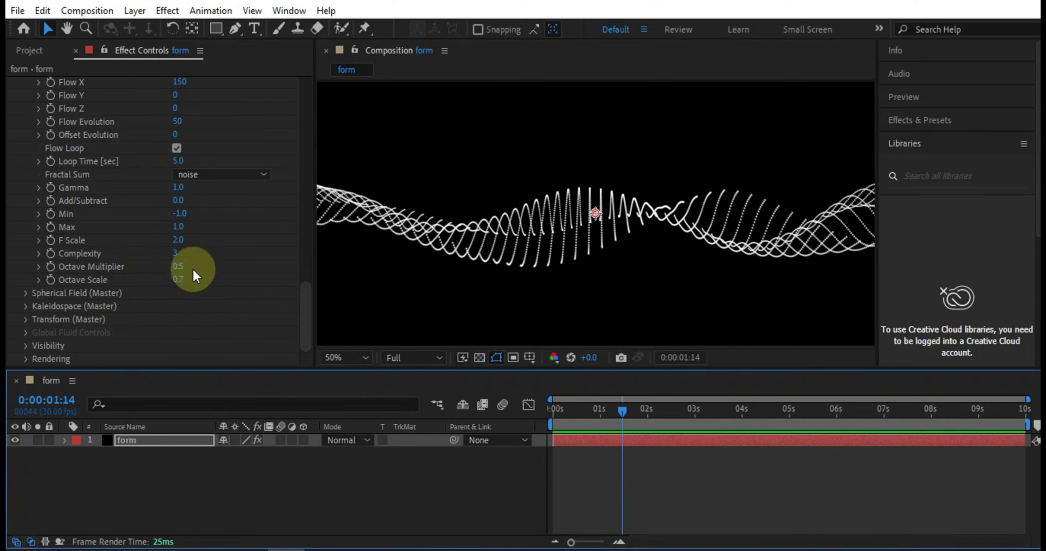
- Set the Fractal Field's Loop Time to 15 seconds and scrub the timeline to 0:00:02:01 to preview the motion
left_click(179, 161)
type("15")
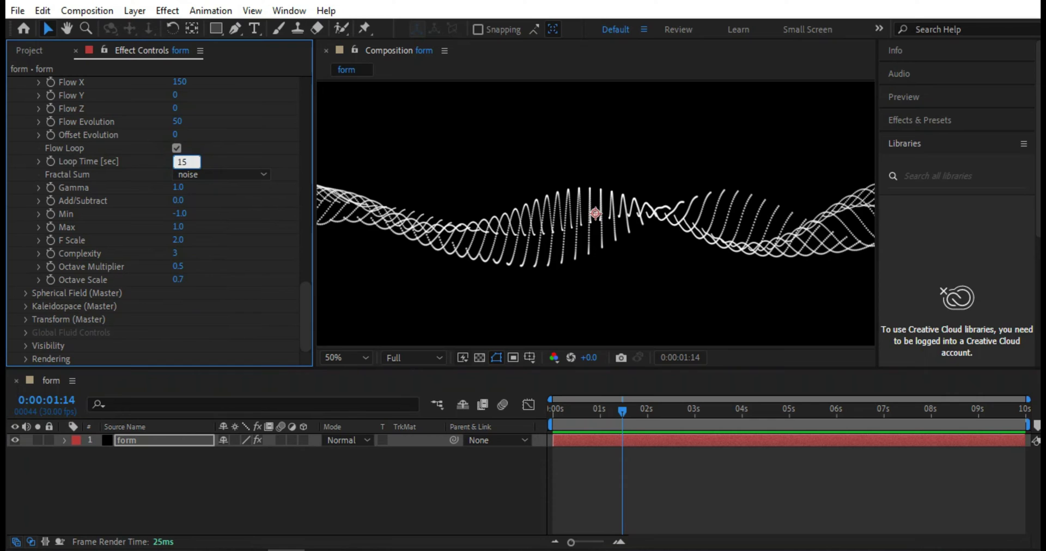
key("Return")
left_click_drag(609, 406, 811, 409)
key("comma")
left_click_drag(593, 409, 649, 430)
- Raise Flow X to 237 and Y Displace to 386 in the Fractal Field, scrubbing the timeline to check the motion
scroll(200, 240, "up", 3)
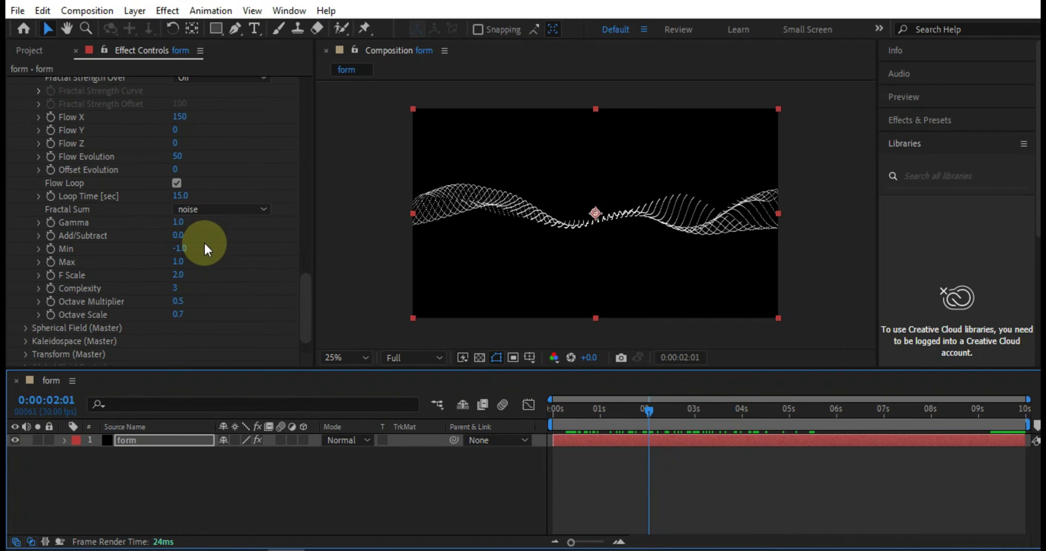
scroll(204, 241, "up", 2)
left_click_drag(188, 188, 259, 196)
left_click_drag(648, 410, 704, 410)
scroll(256, 229, "up", 1)
left_click_drag(187, 154, 258, 164)
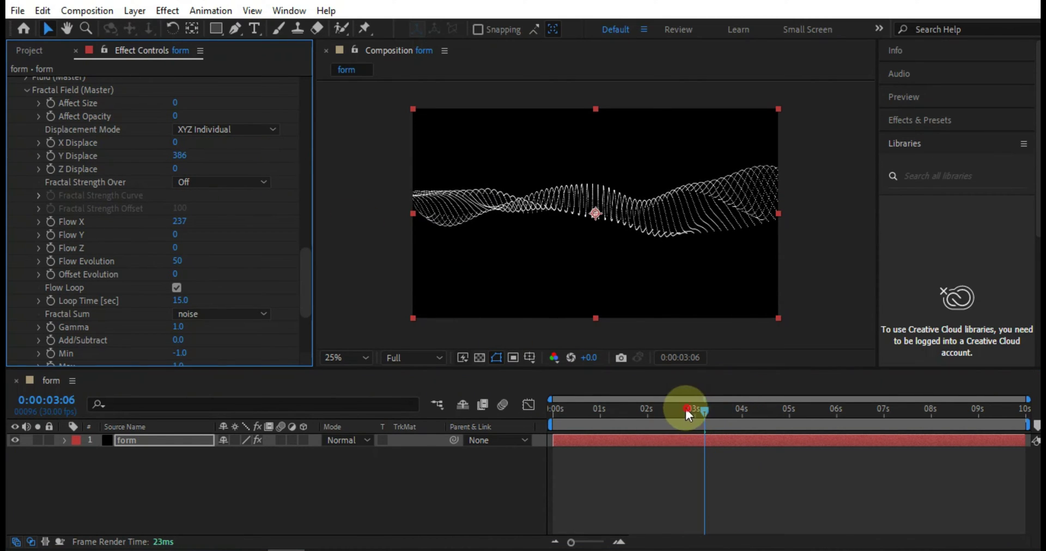
left_click_drag(688, 411, 792, 409)
- Set the master particle Size to 4 and inspect the wave up close, scrubbing to 0:00:02:21
scroll(240, 264, "up", 4)
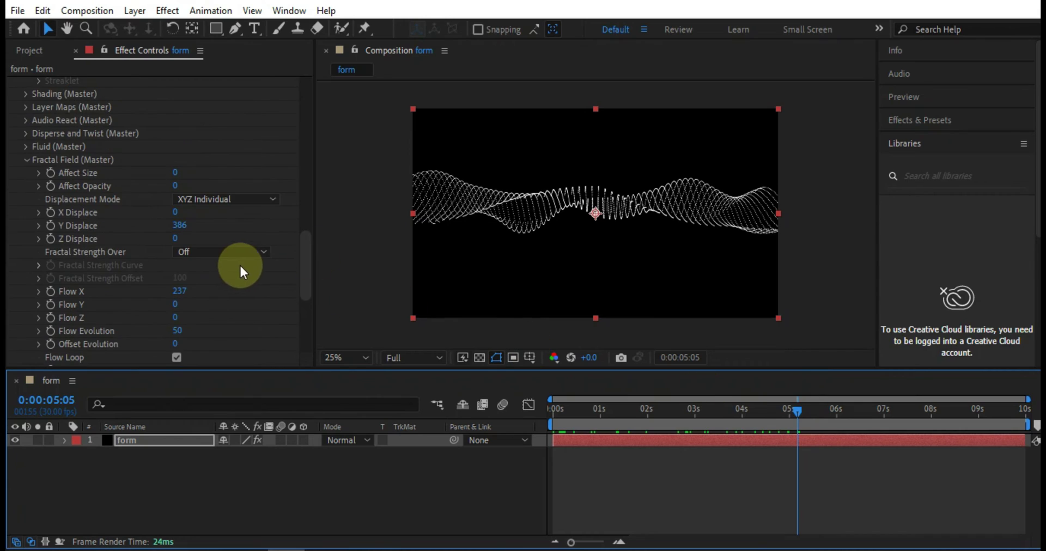
scroll(37, 279, "up", 7)
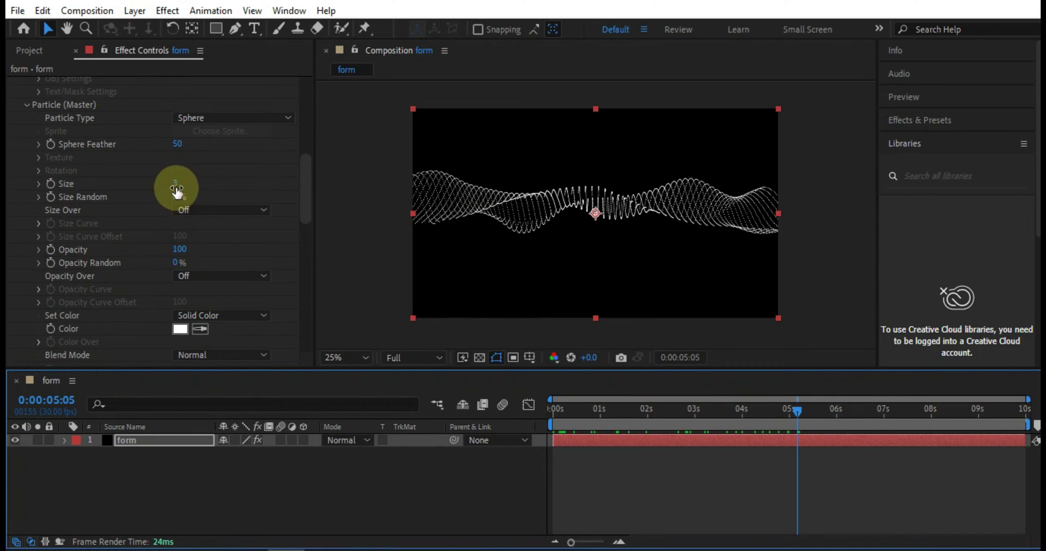
left_click_drag(176, 183, 198, 192)
scroll(230, 202, "up", 5)
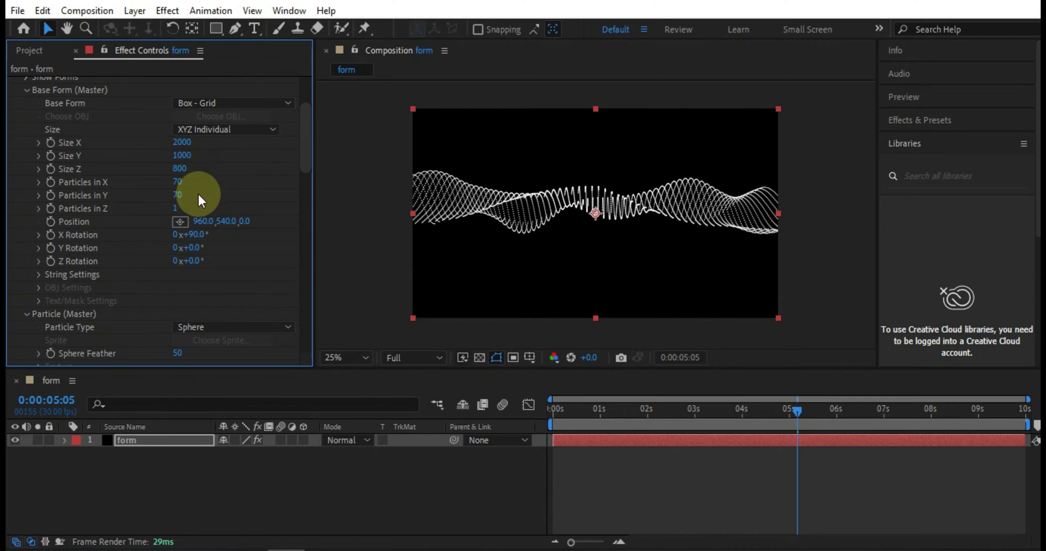
key("period")
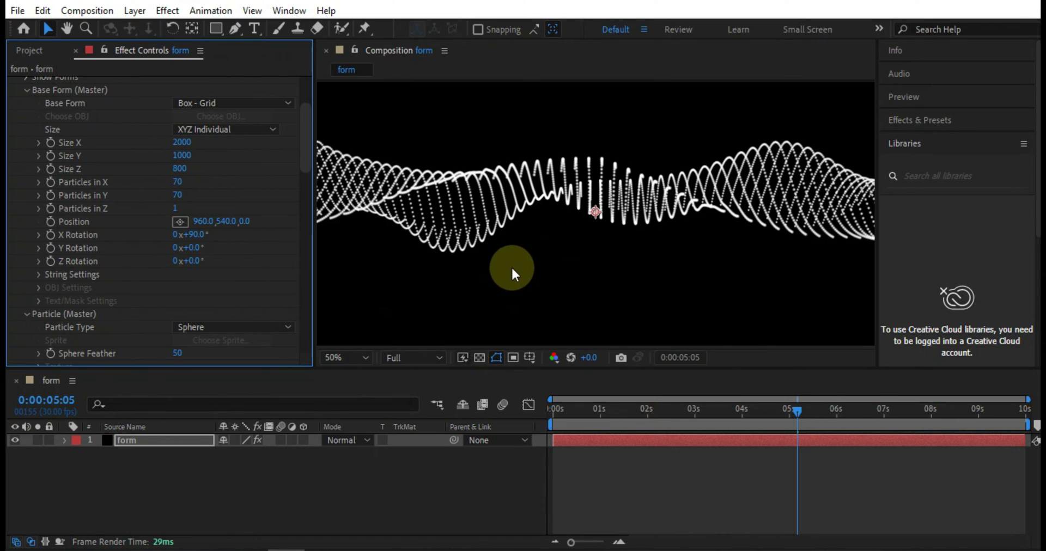
left_click_drag(712, 411, 681, 414)
key("comma")
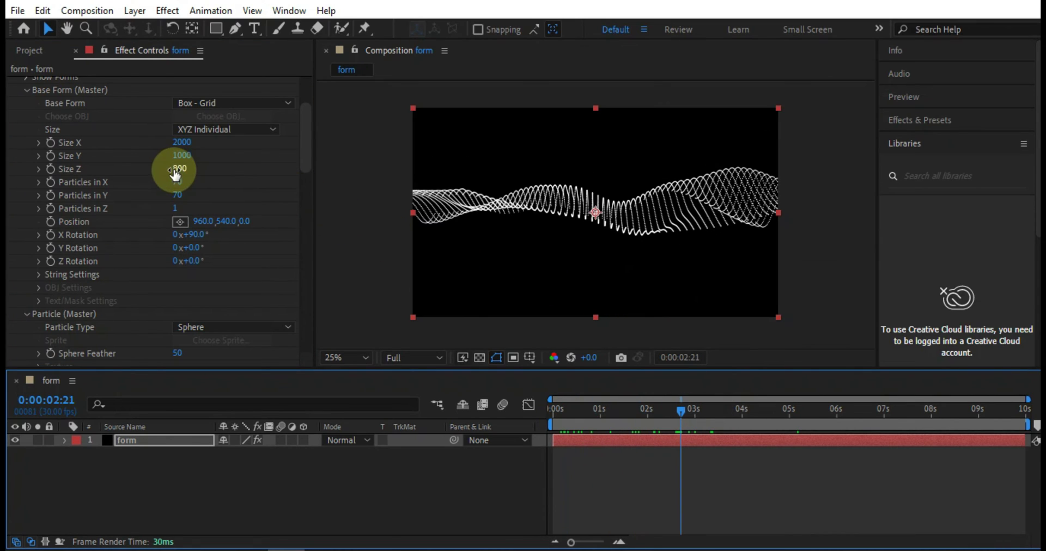
- Set the base form's Size Z to 500 and scrub the timeline to 0:00:03:29
left_click(180, 169)
type("500")
key("Return")
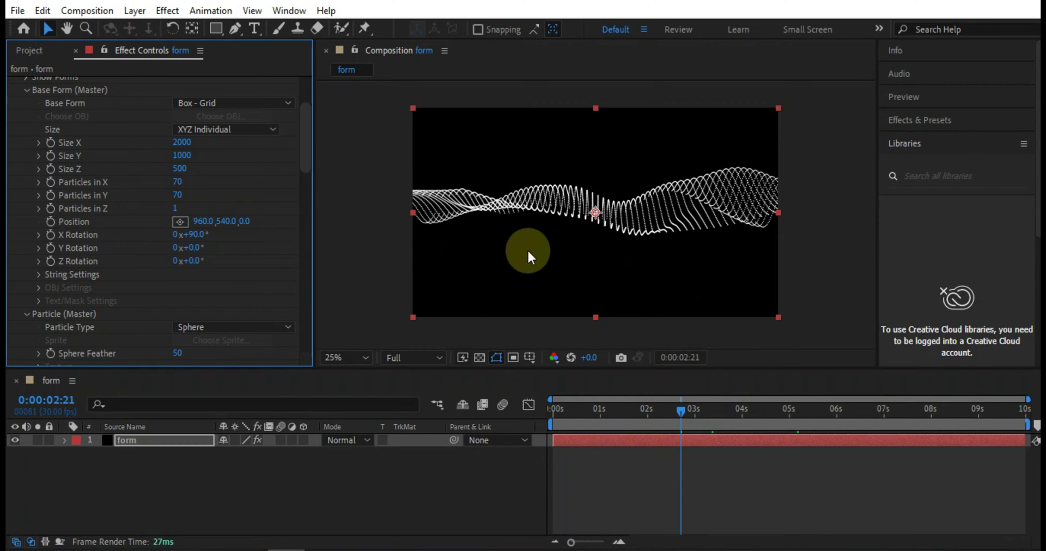
left_click_drag(624, 409, 739, 414)
- Try master particle Size values of 7 and 2 to compare the wave's thickness
scroll(257, 277, "down", 5)
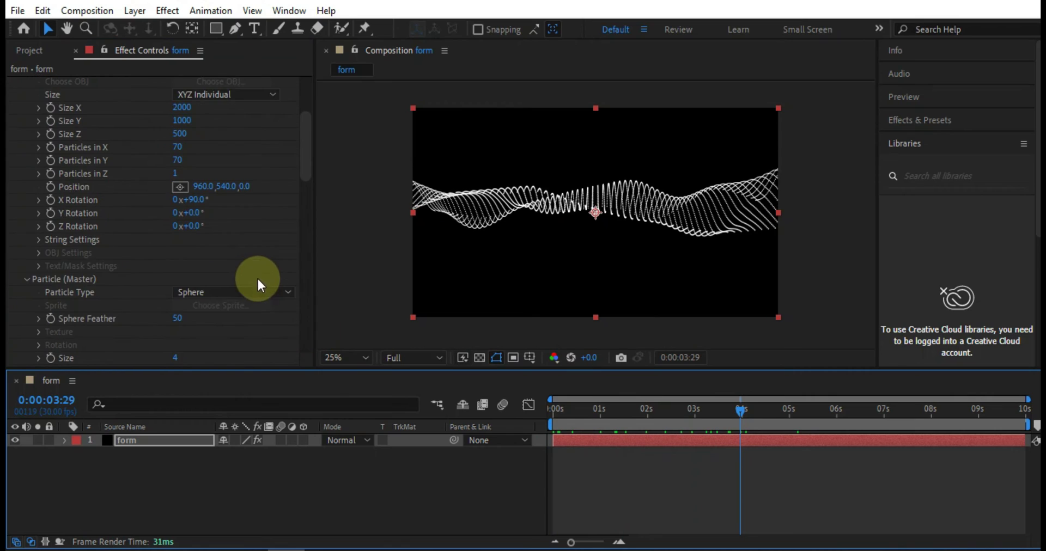
scroll(192, 263, "down", 4)
left_click(178, 253)
type("8")
key("Return")
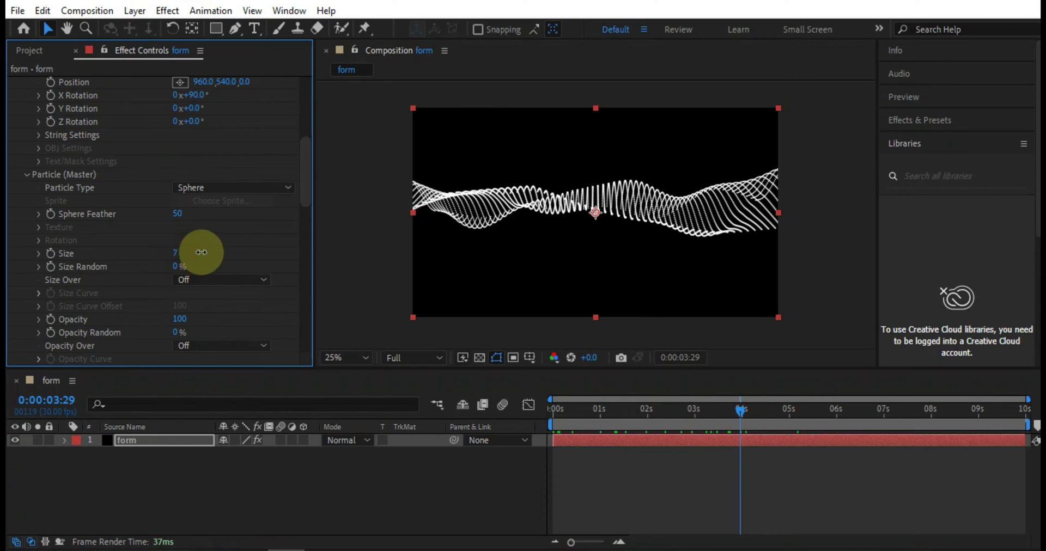
left_click(179, 253)
type("2")
key("Return")
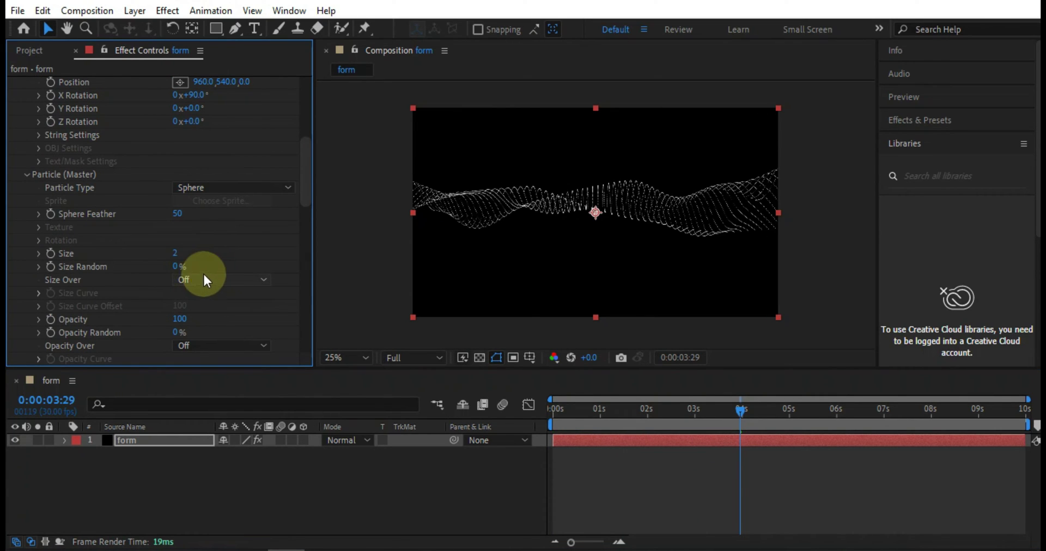
- Set the master particle Size to 4 and inspect the particles up close at 100% magnification
left_click(177, 254)
type("4")
key("Return")
scroll(505, 253, "up", 4)
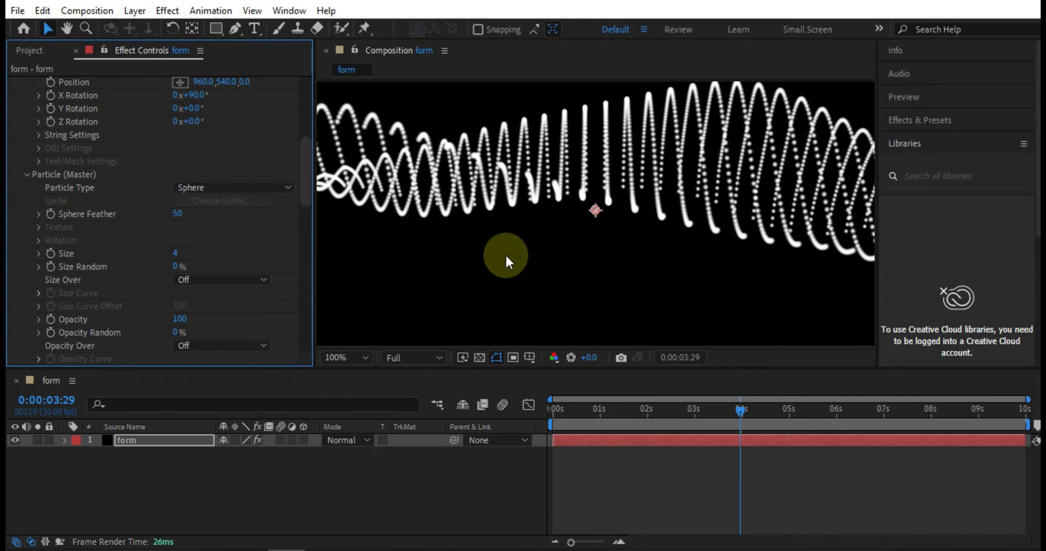
scroll(505, 254, "down", 4)
- Change the master particle Set Color option from a solid color to Over X
scroll(240, 243, "down", 2)
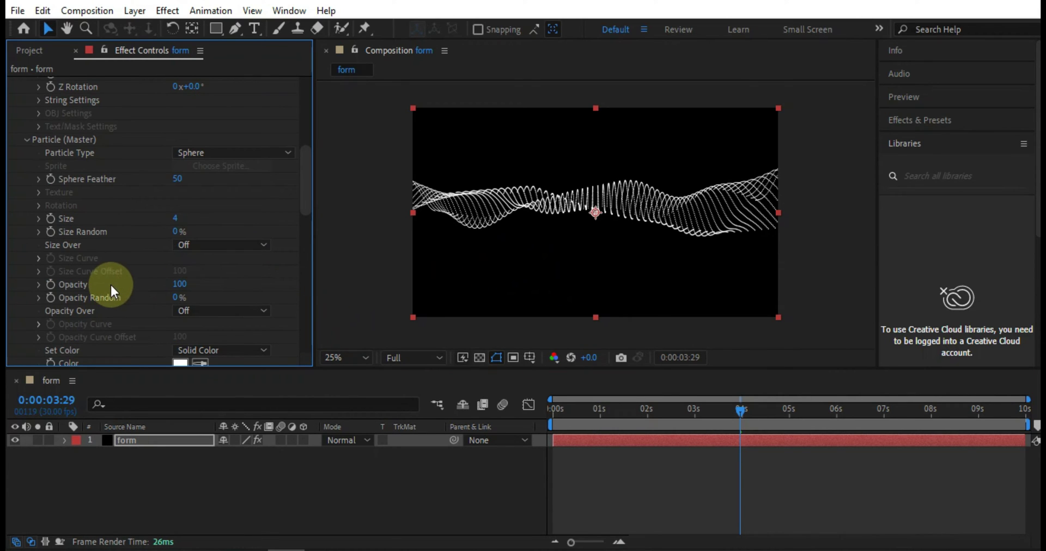
scroll(110, 283, "down", 2)
left_click(207, 319)
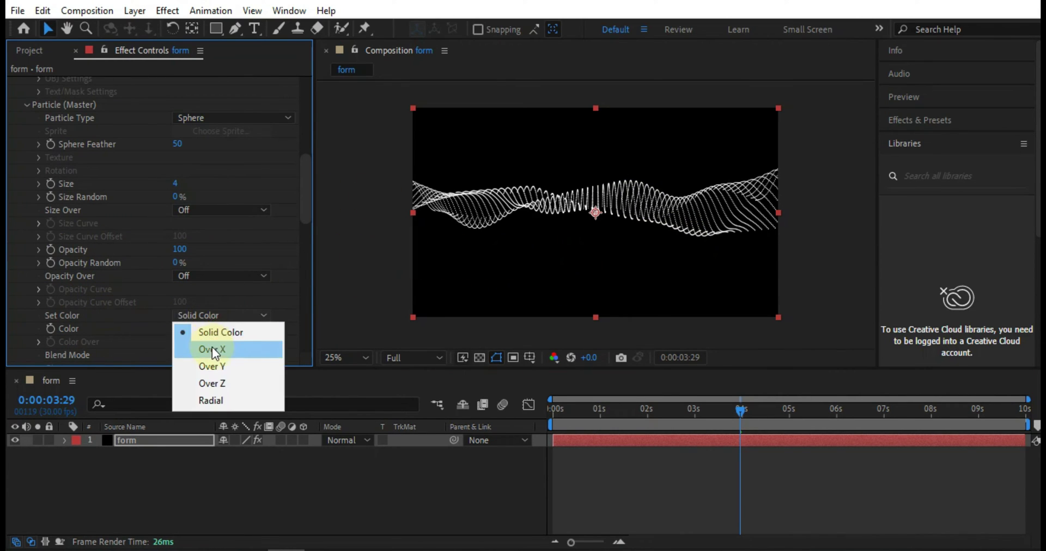
left_click(212, 348)
scroll(122, 309, "down", 2)
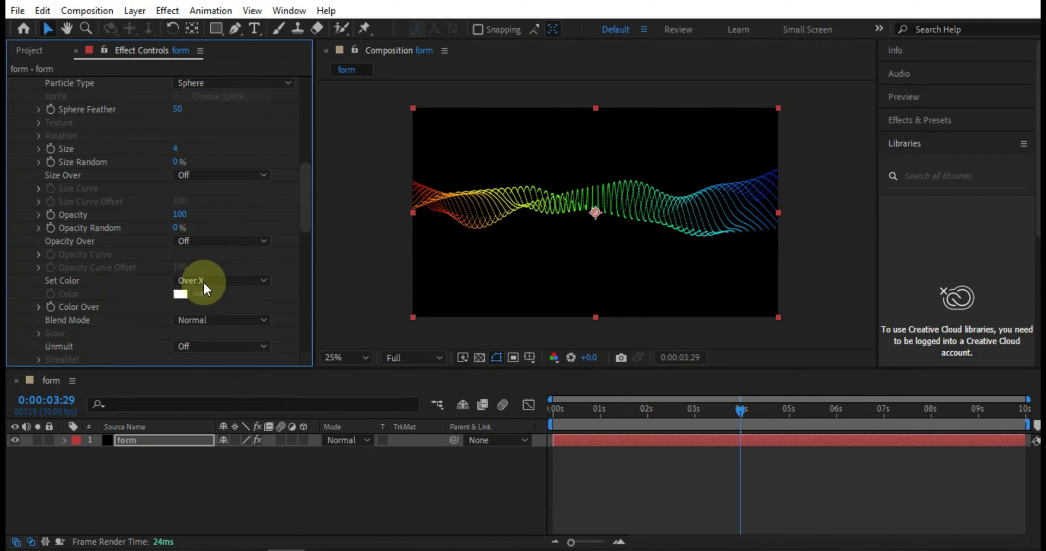
- Play the colored wave animation from the start of the timeline and stop it at 0:00:06:06
left_click(420, 450)
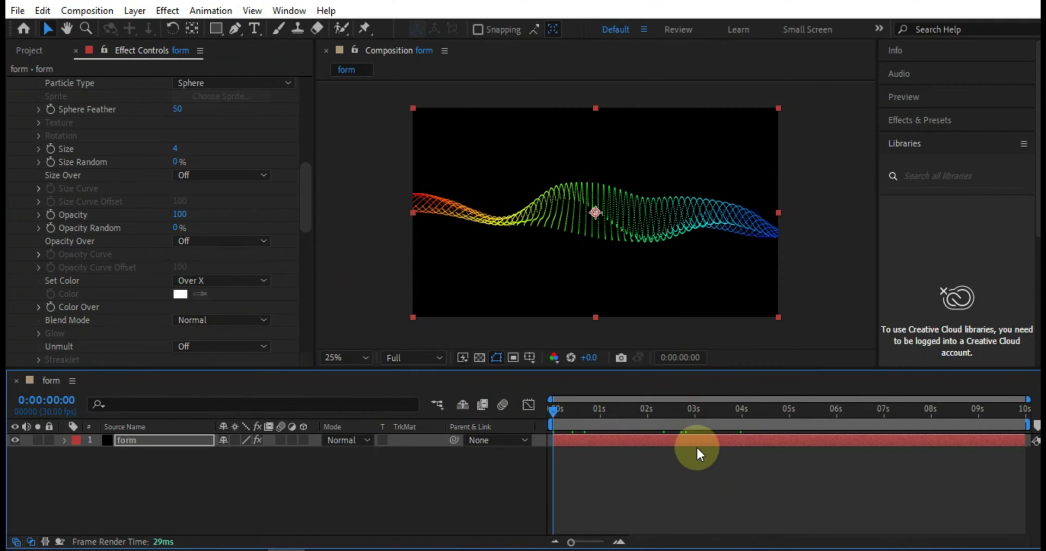
key("space")
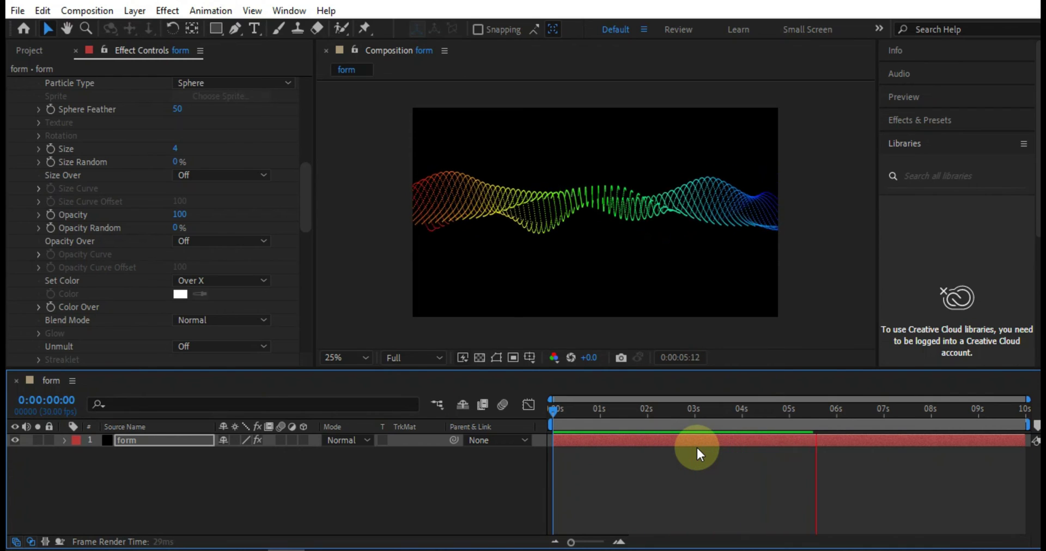
key("space")
- Review the effect's Base Form, Particle and Fractal Field settings
scroll(122, 295, "down", 5)
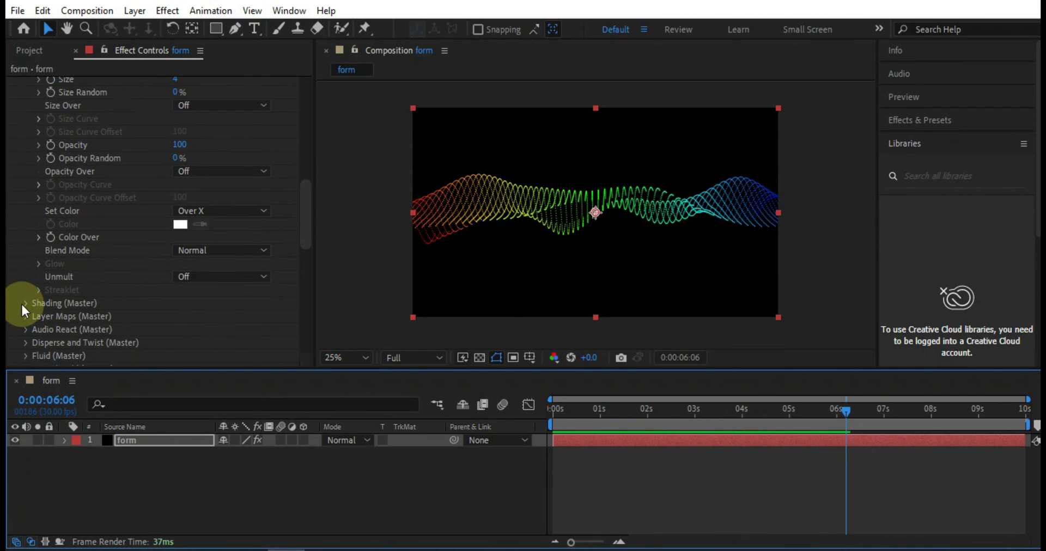
scroll(106, 255, "down", 4)
scroll(119, 256, "up", 12)
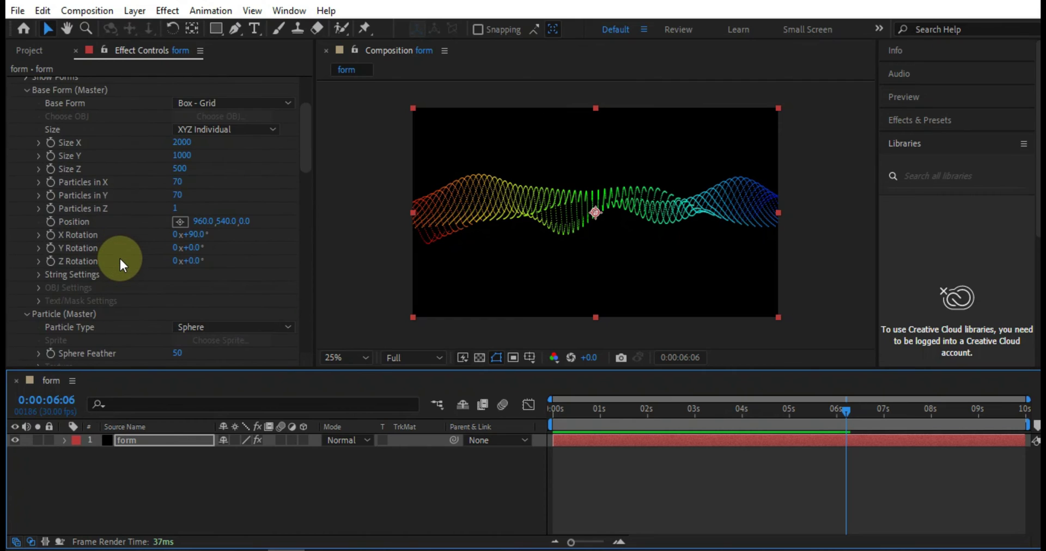
scroll(119, 261, "down", 10)
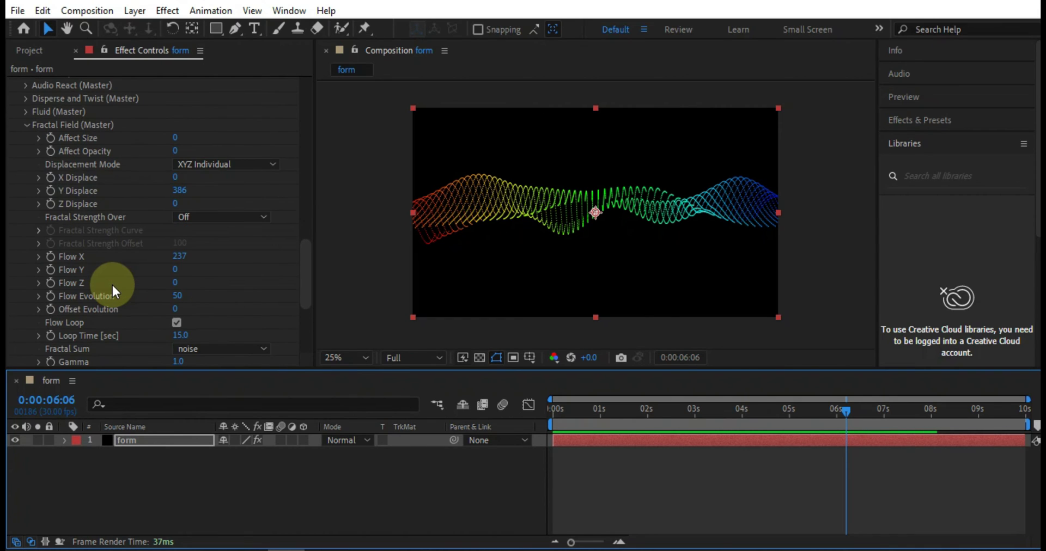
scroll(113, 288, "down", 6)
scroll(80, 249, "up", 3)
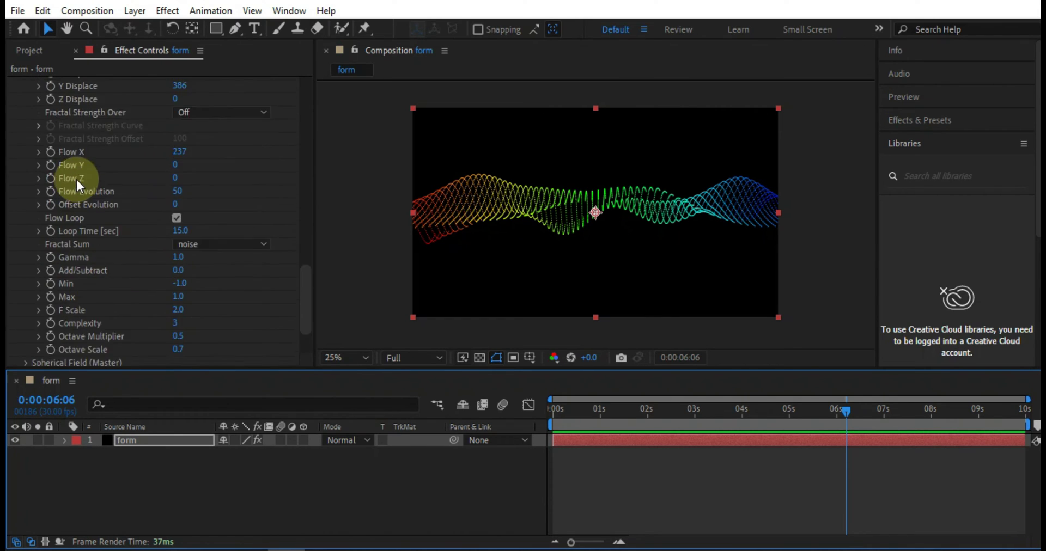
scroll(74, 181, "up", 4)
scroll(79, 190, "down", 6)
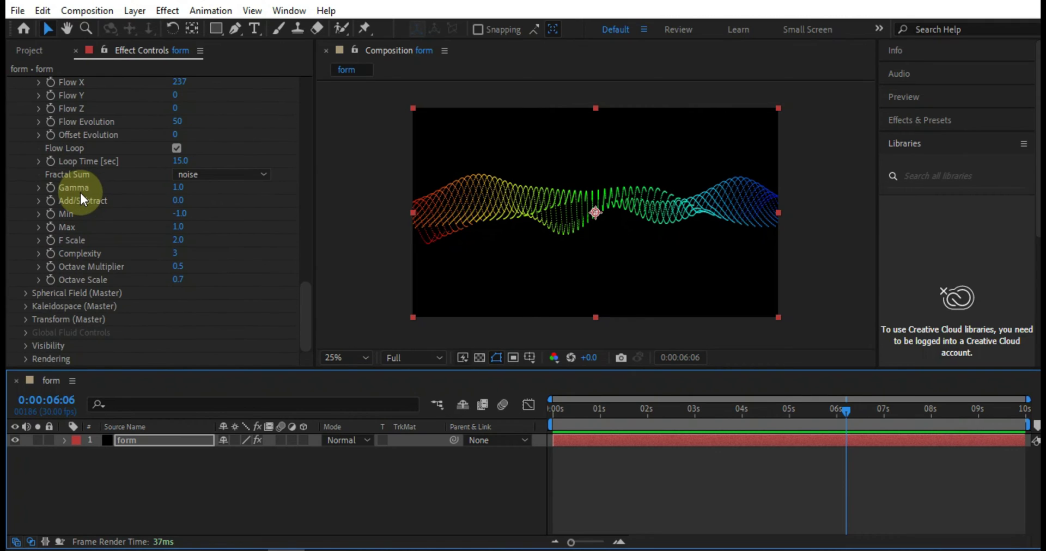
scroll(79, 191, "up", 10)
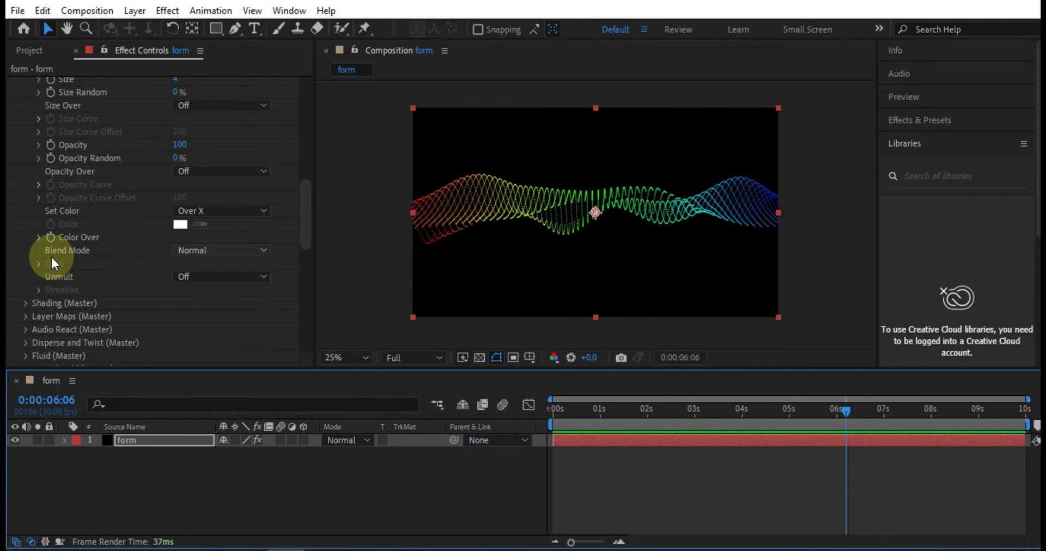
- Set the particles' Size Over option to X and expand the Size Curve graph
scroll(90, 182, "up", 2)
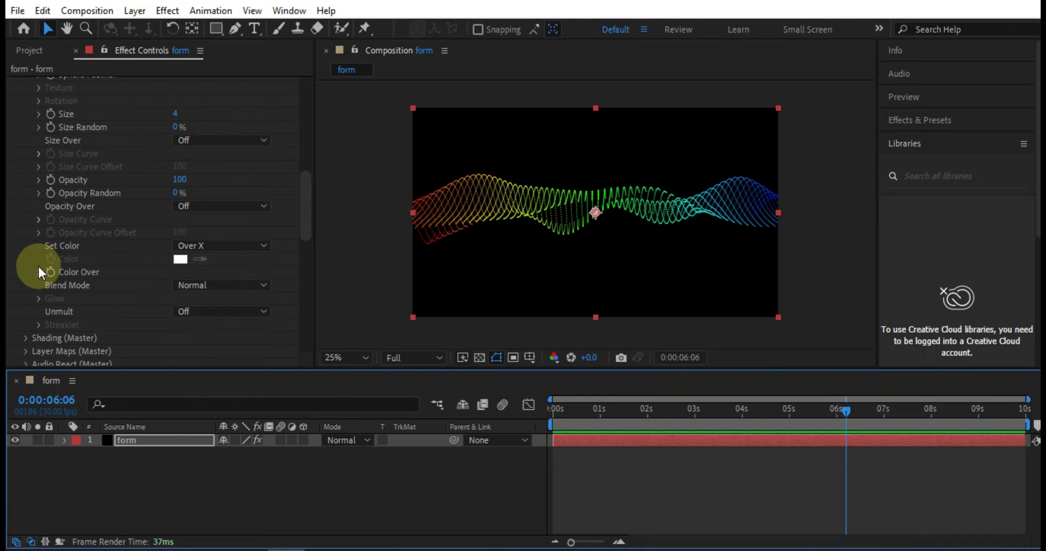
left_click(216, 141)
left_click(207, 176)
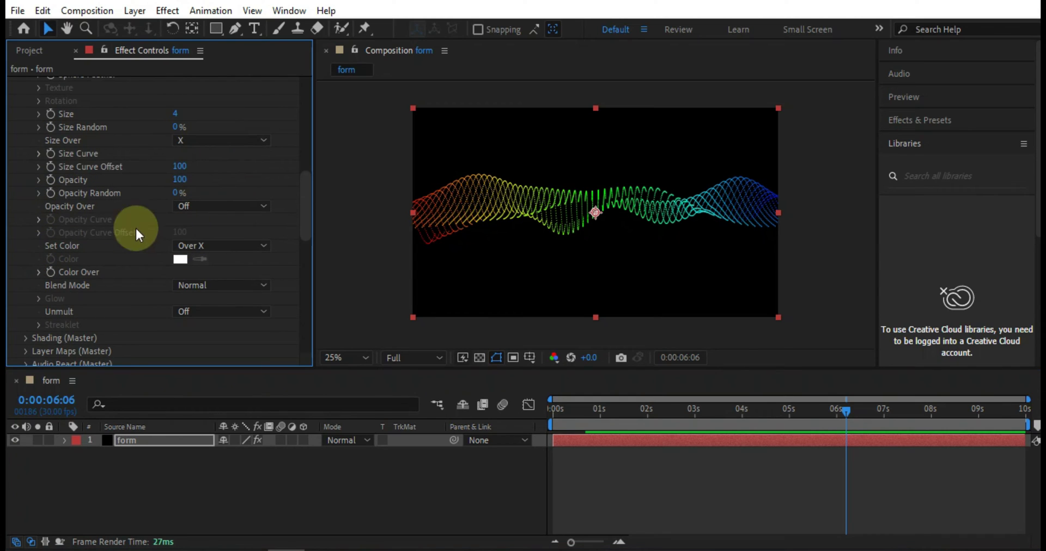
scroll(114, 234, "up", 2)
left_click(36, 186)
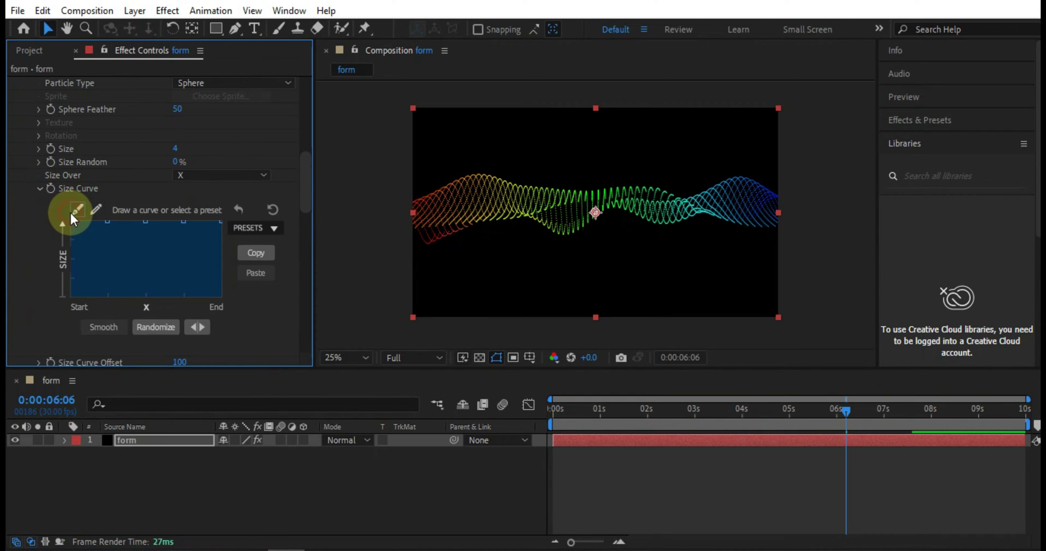
- Shape the Size Curve into a rounded arch that tapers particle size at the start and end of X
left_click_drag(70, 231, 68, 282)
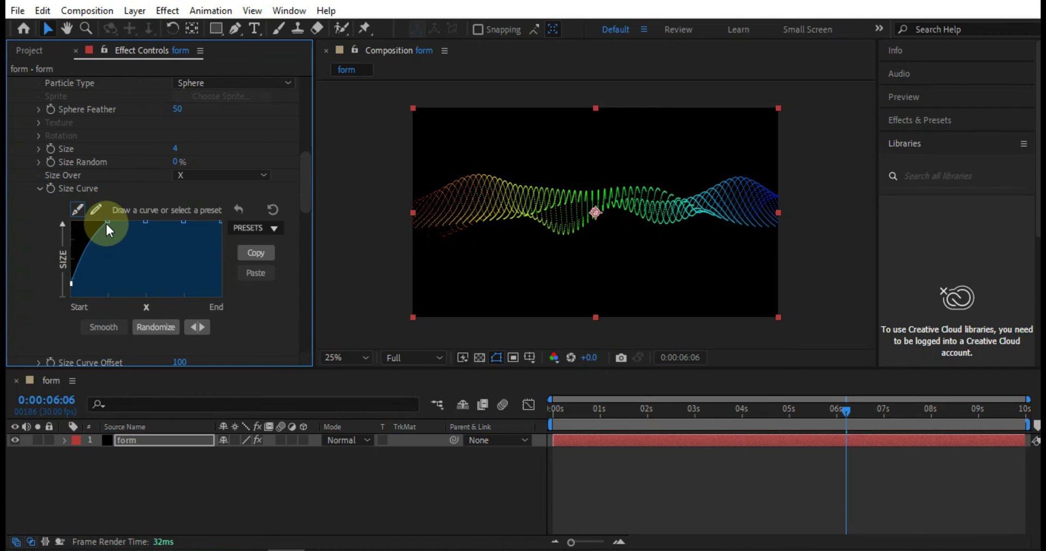
left_click_drag(105, 221, 85, 240)
left_click_drag(145, 219, 109, 220)
left_click_drag(181, 222, 233, 296)
left_click(200, 260)
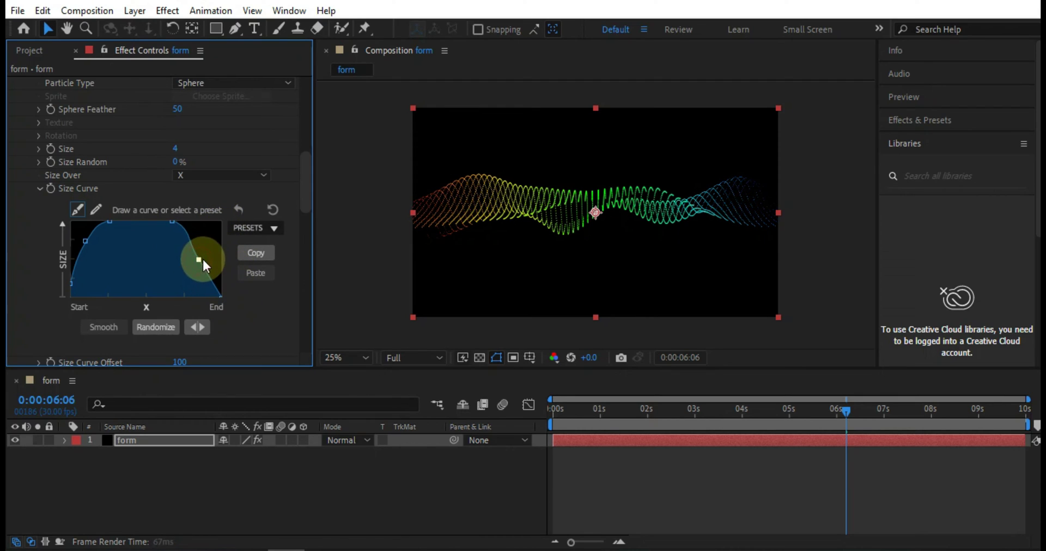
left_click_drag(200, 261, 212, 244)
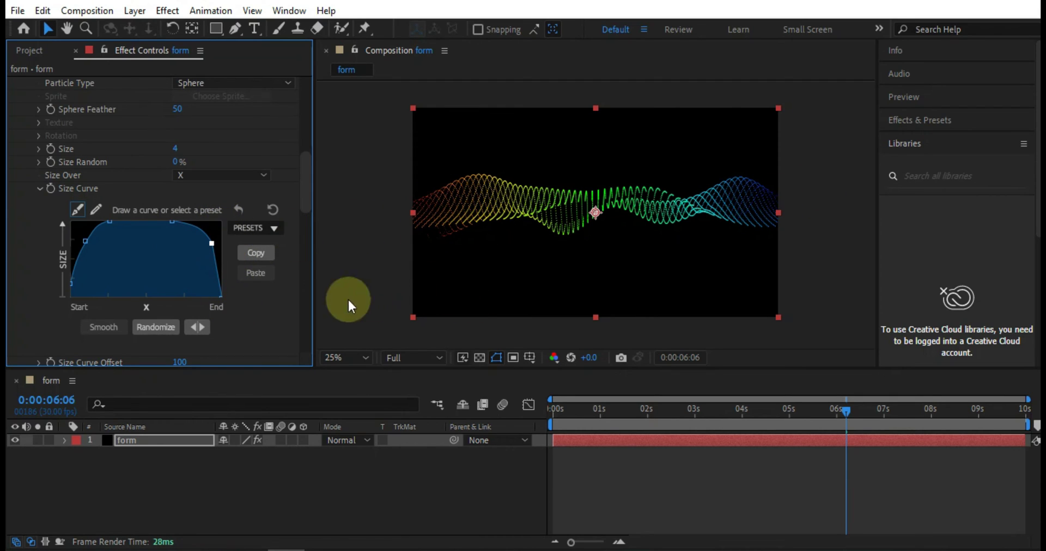
- Rotate the base form to 121° in X, 7° in Y and 97° in Z
scroll(298, 329, "up", 10)
mouse_move(199, 342)
left_mouse_down()
mouse_move(226, 334)
mouse_move(203, 347)
left_mouse_up()
scroll(227, 345, "down", 2)
left_click_drag(196, 292, 258, 289)
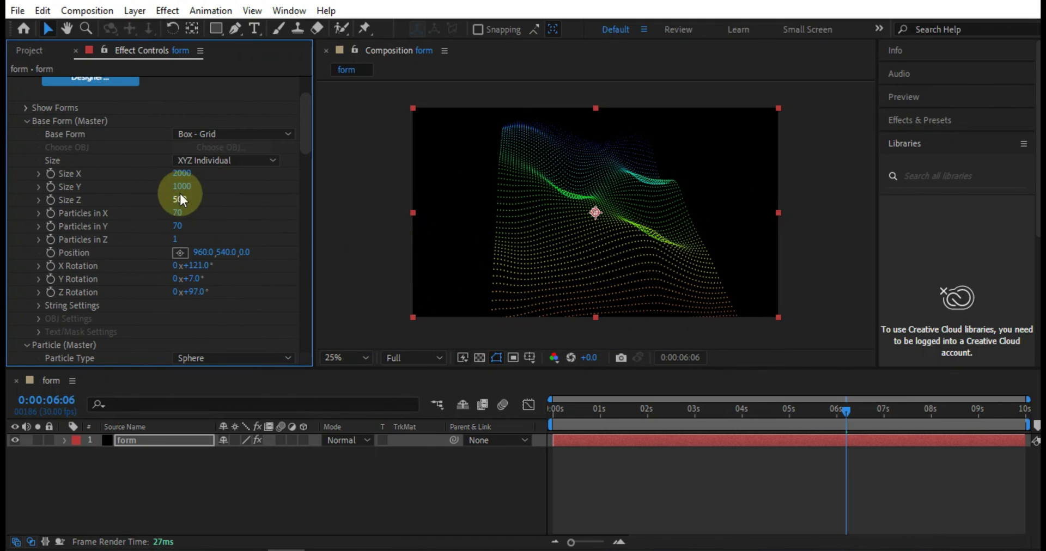
- Resize the base form to 2170 in X, 1780 in Y and 890 in Z, and position it at 975, 437, 7
left_click_drag(179, 173, 224, 200)
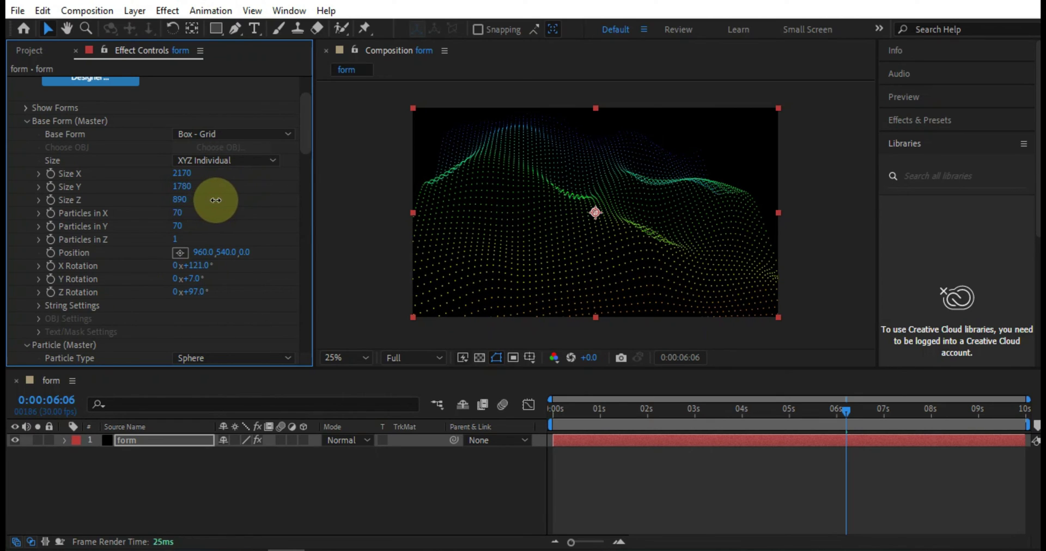
left_click_drag(226, 252, 148, 235)
left_click(665, 408)
left_click_drag(613, 411, 769, 426)
left_click_drag(738, 433, 737, 431)
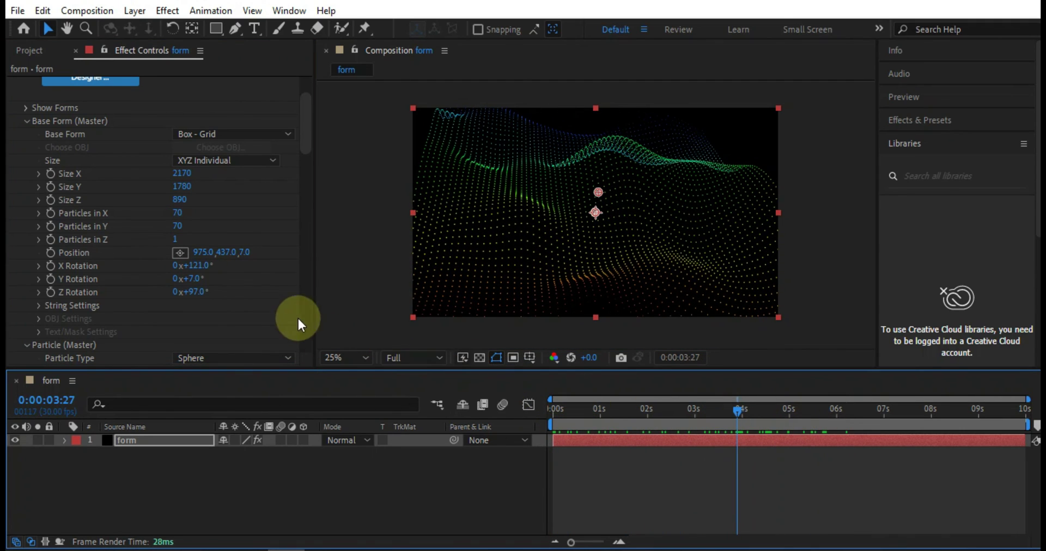
- Rotate the base form to 124° in X, 21° in Y and 21° in Z, and check the wave at several frames
mouse_move(197, 267)
left_mouse_down()
mouse_move(217, 270)
mouse_move(187, 272)
mouse_move(200, 284)
left_mouse_up()
left_click_drag(203, 292, 147, 297)
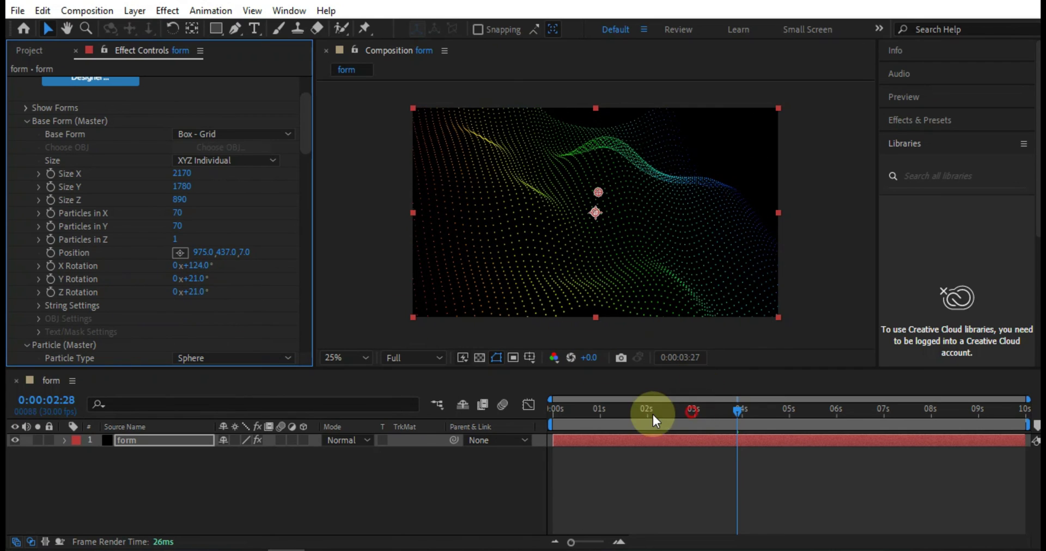
left_click_drag(652, 413, 624, 409)
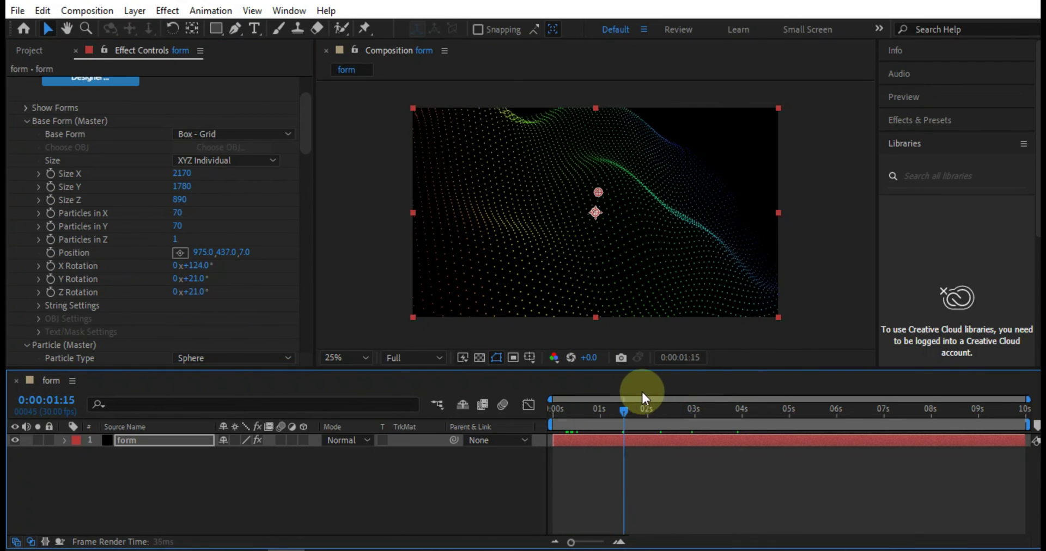
left_click(824, 406)
- Increase the base form's particle density to 184 particles in X and 237 in Y
scroll(246, 305, "down", 10)
scroll(246, 304, "down", 15)
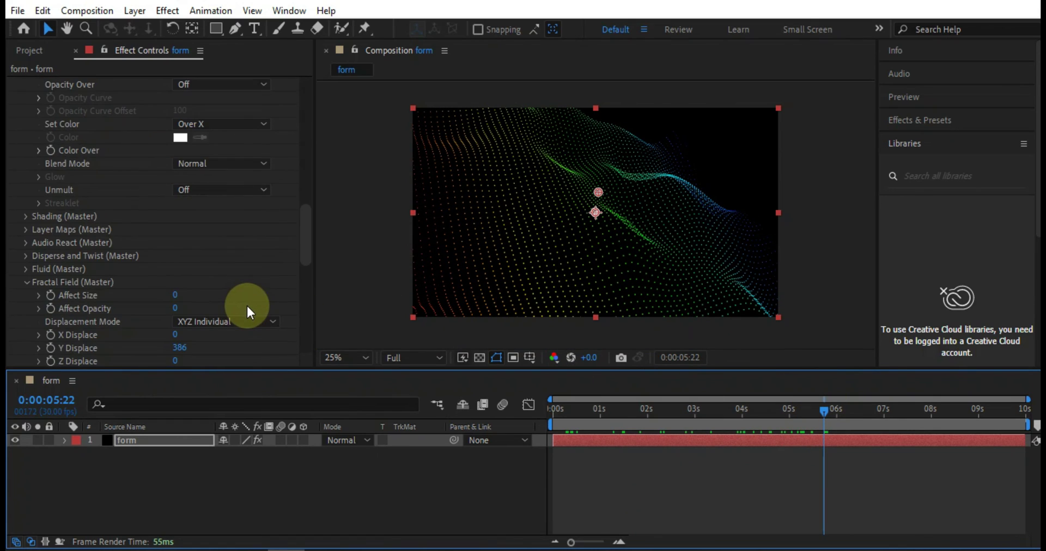
scroll(246, 303, "up", 20)
scroll(247, 303, "up", 10)
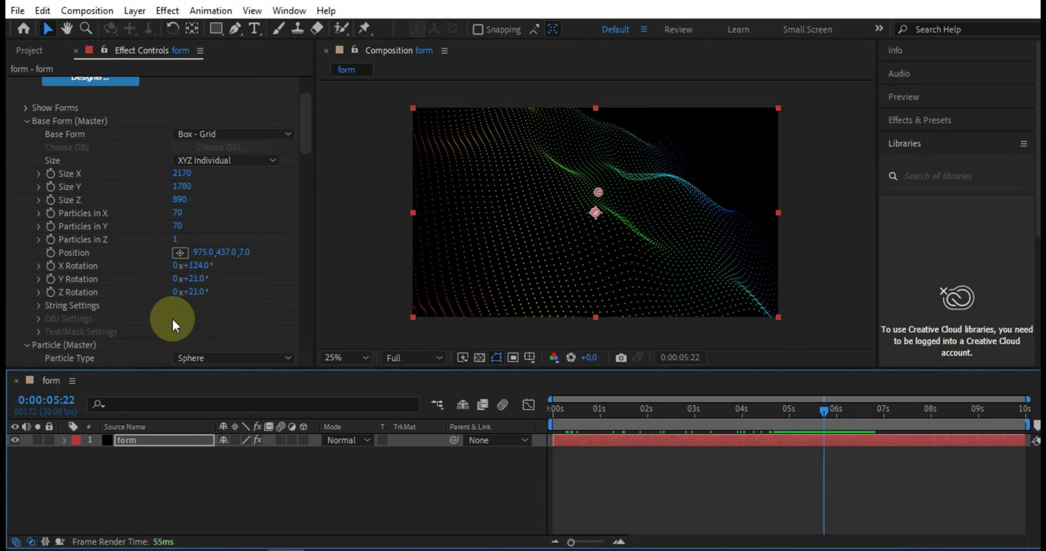
left_click_drag(184, 214, 268, 215)
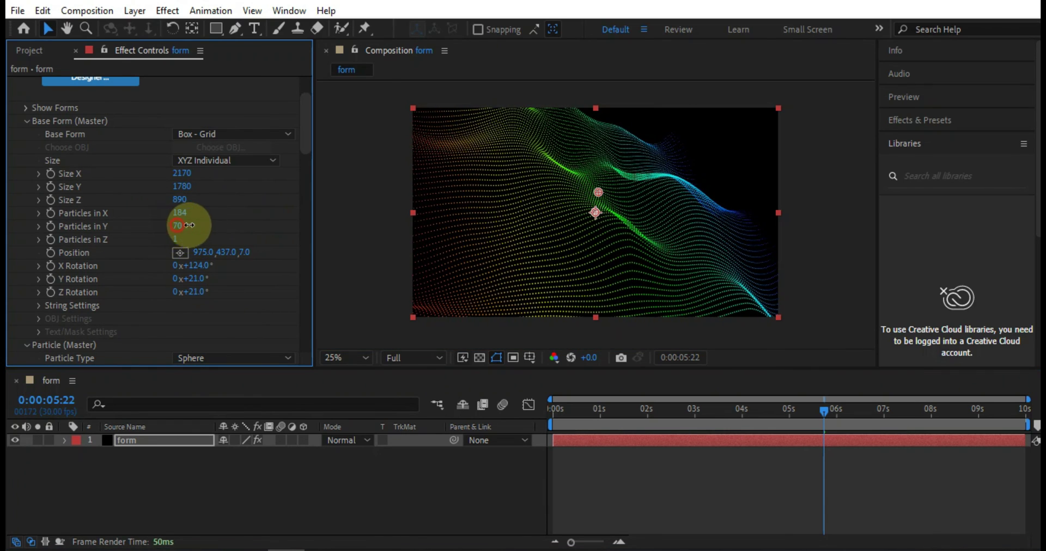
left_click_drag(188, 225, 250, 225)
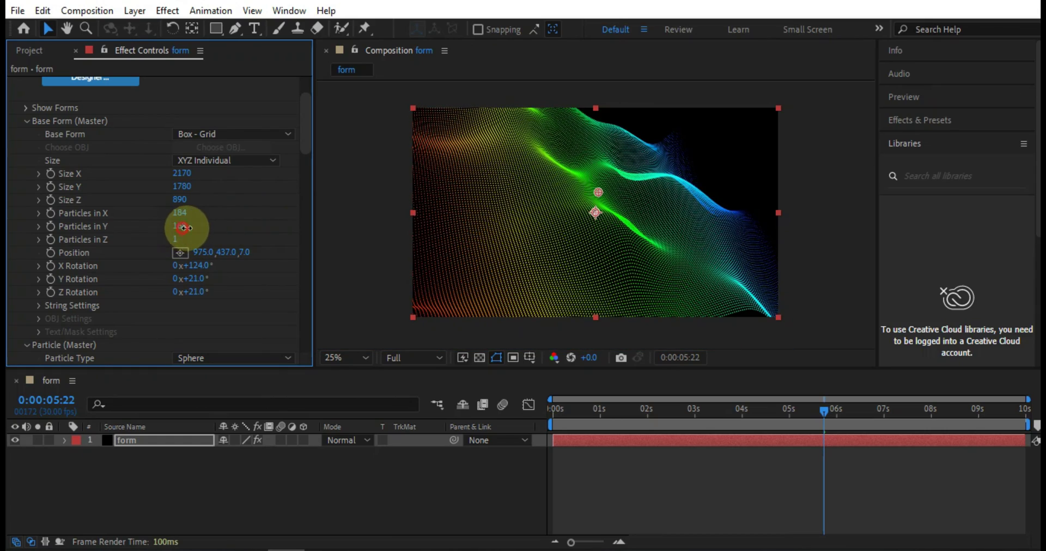
left_click_drag(185, 227, 232, 225)
- Play back the particle wave animation from the first frame to check its motion
left_click_drag(702, 411, 536, 414)
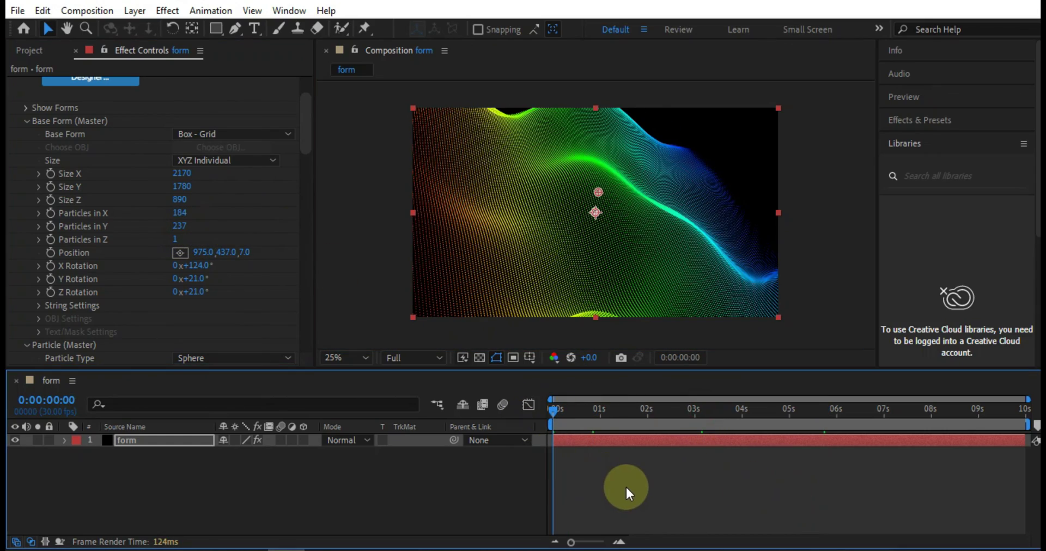
key("space")
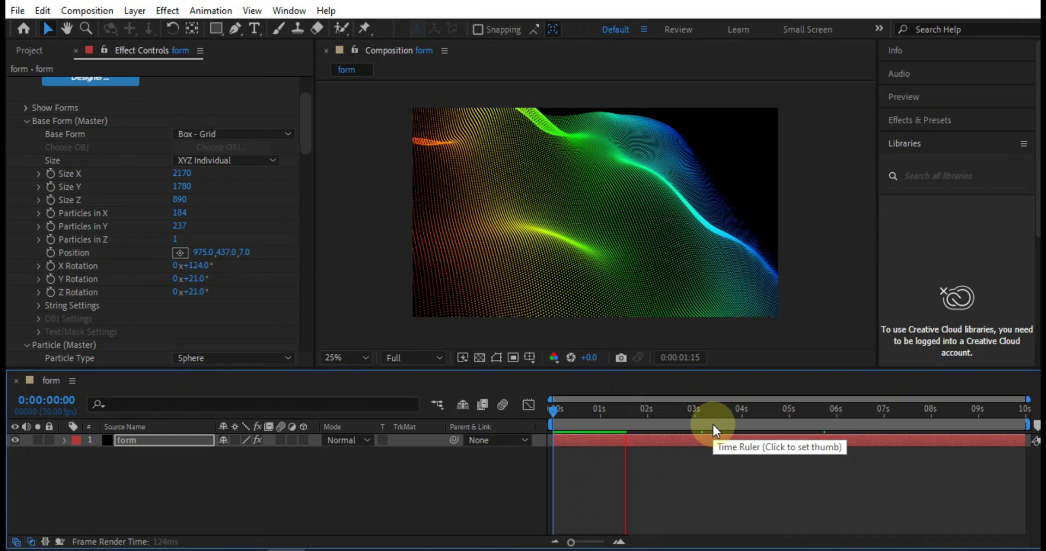
key("space")
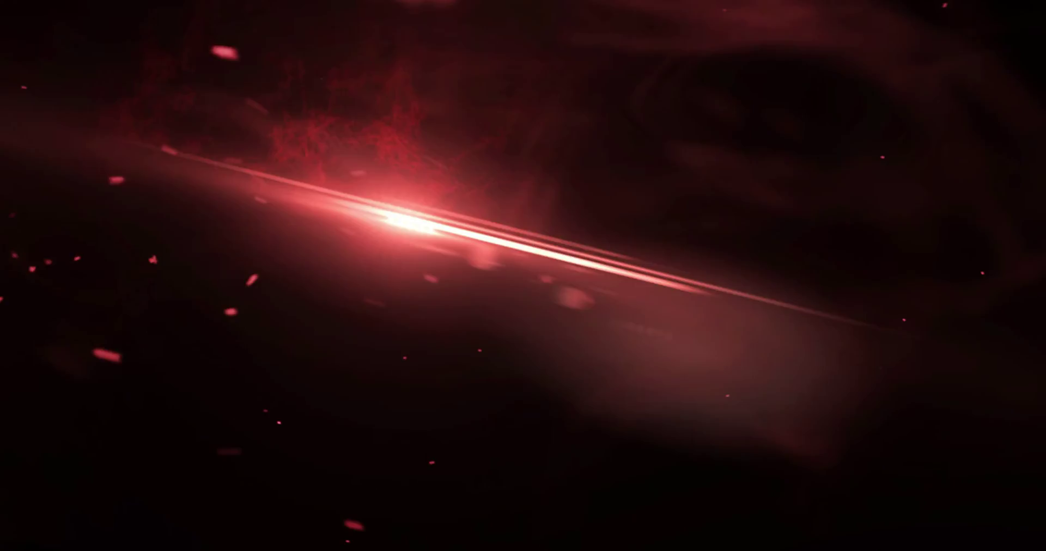